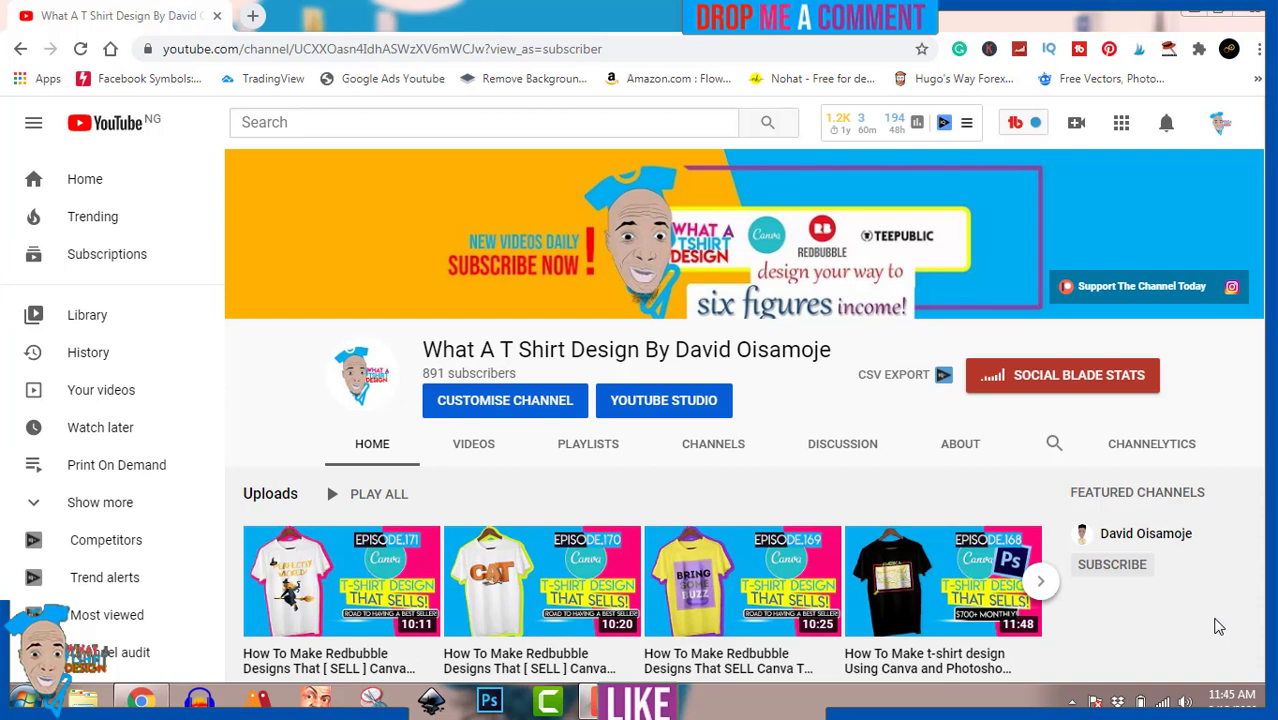
Open a new Chrome tab and go to the Canva home page from its shortcuts.
click(256, 15)
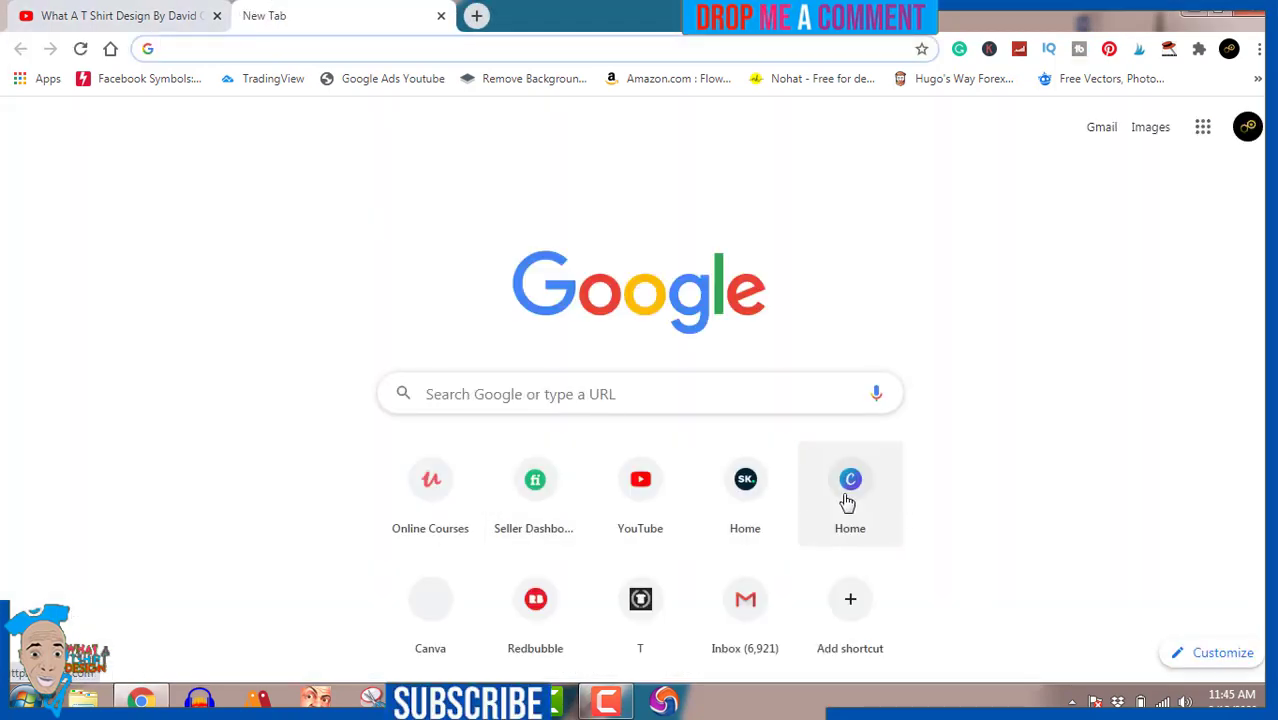
click(857, 498)
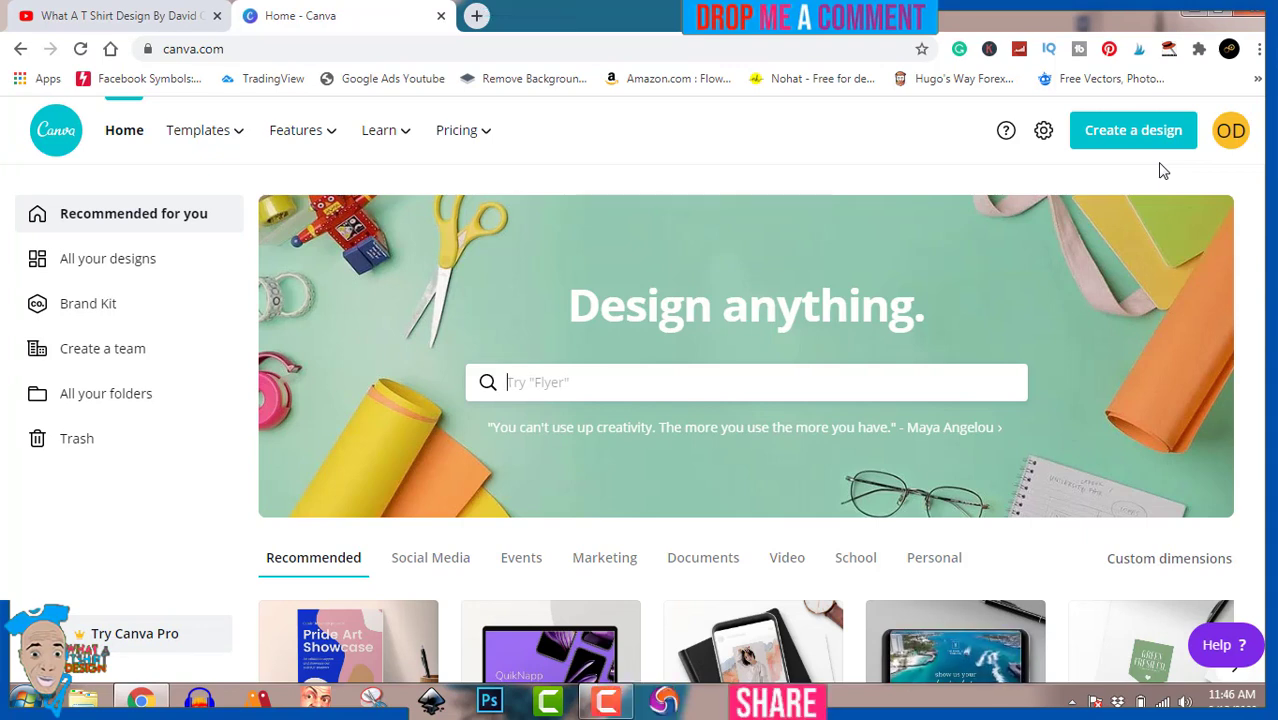
Create a new custom-size Canva design of 4500 × 5400 px.
click(1145, 134)
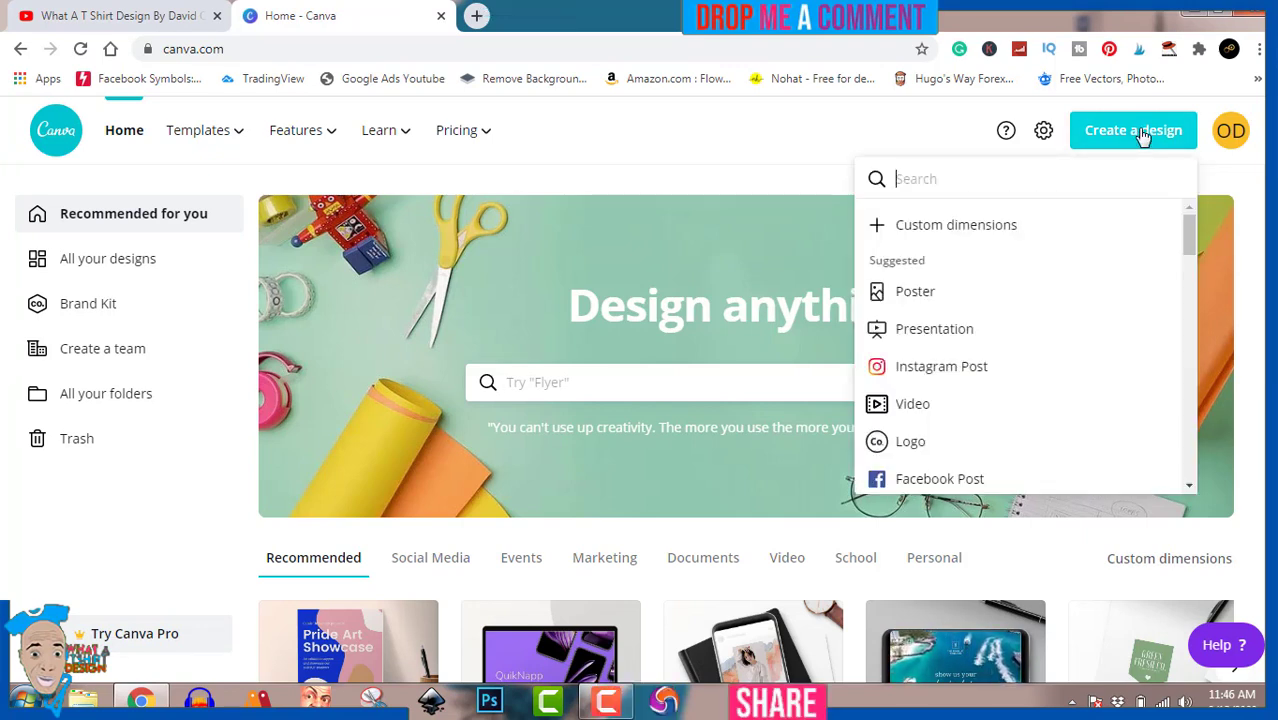
click(1017, 229)
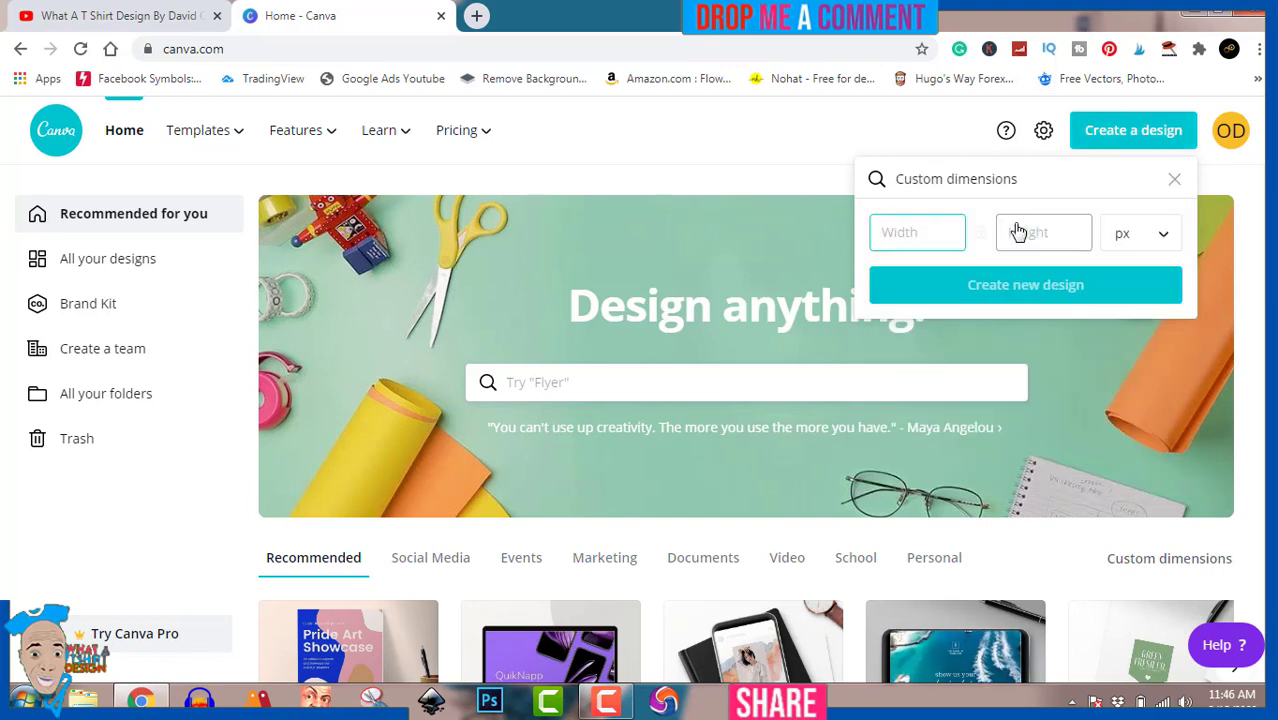
text(45)
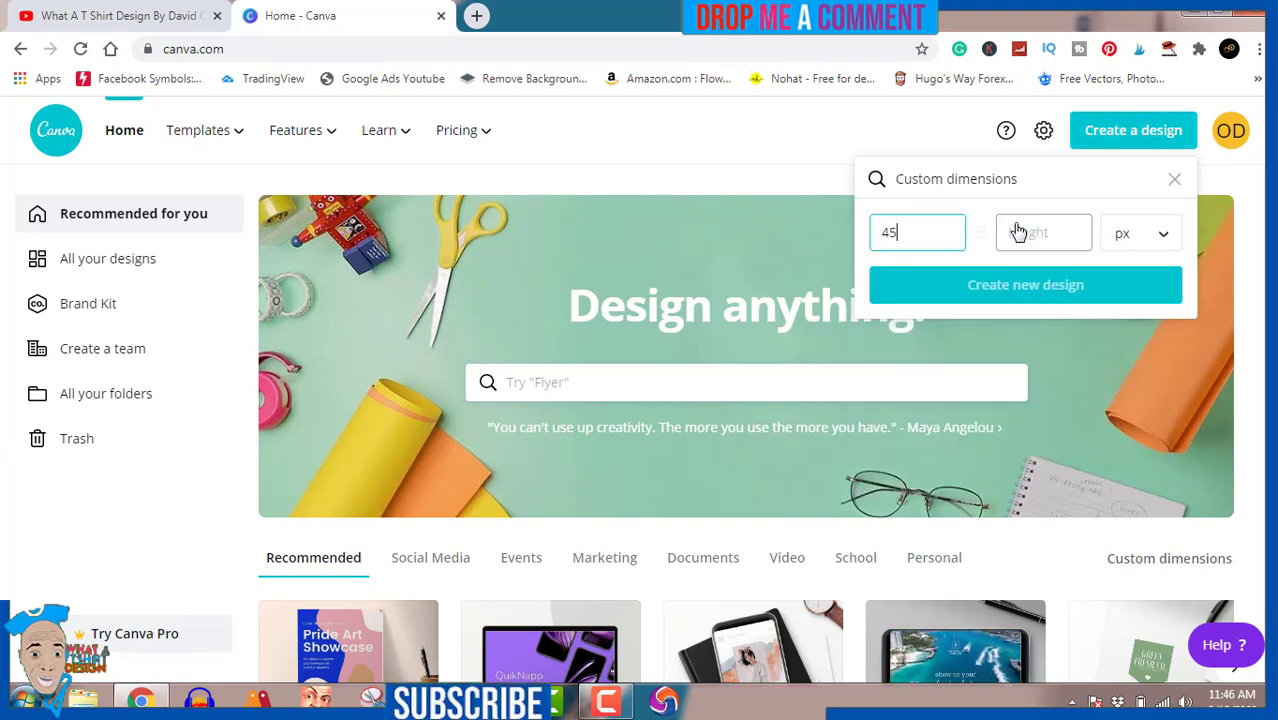
text(00)
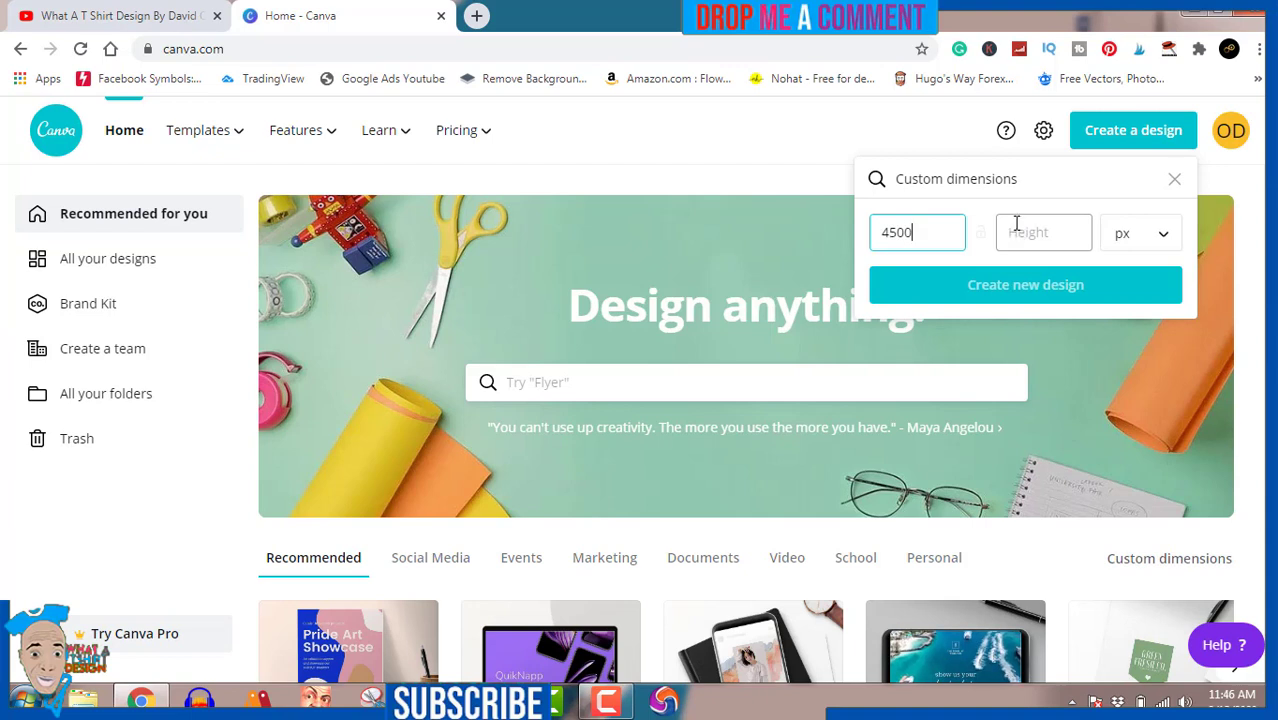
click(1016, 226)
text(5400)
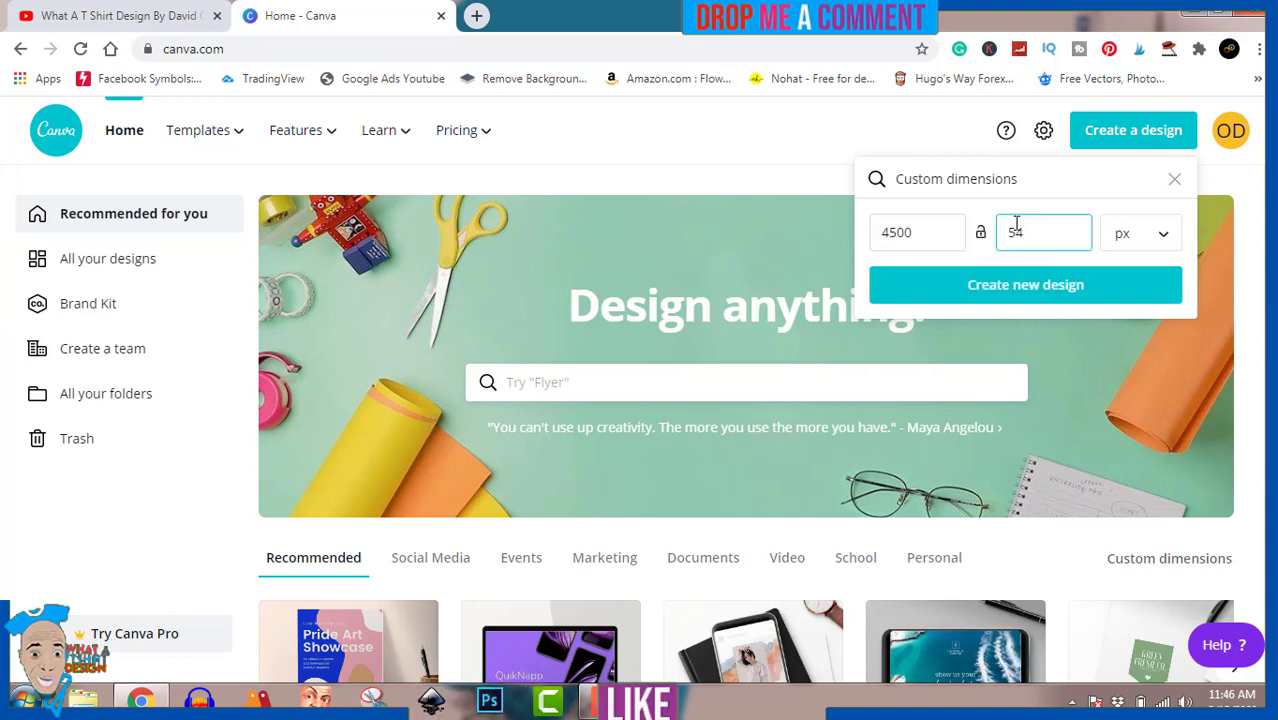
click(1048, 298)
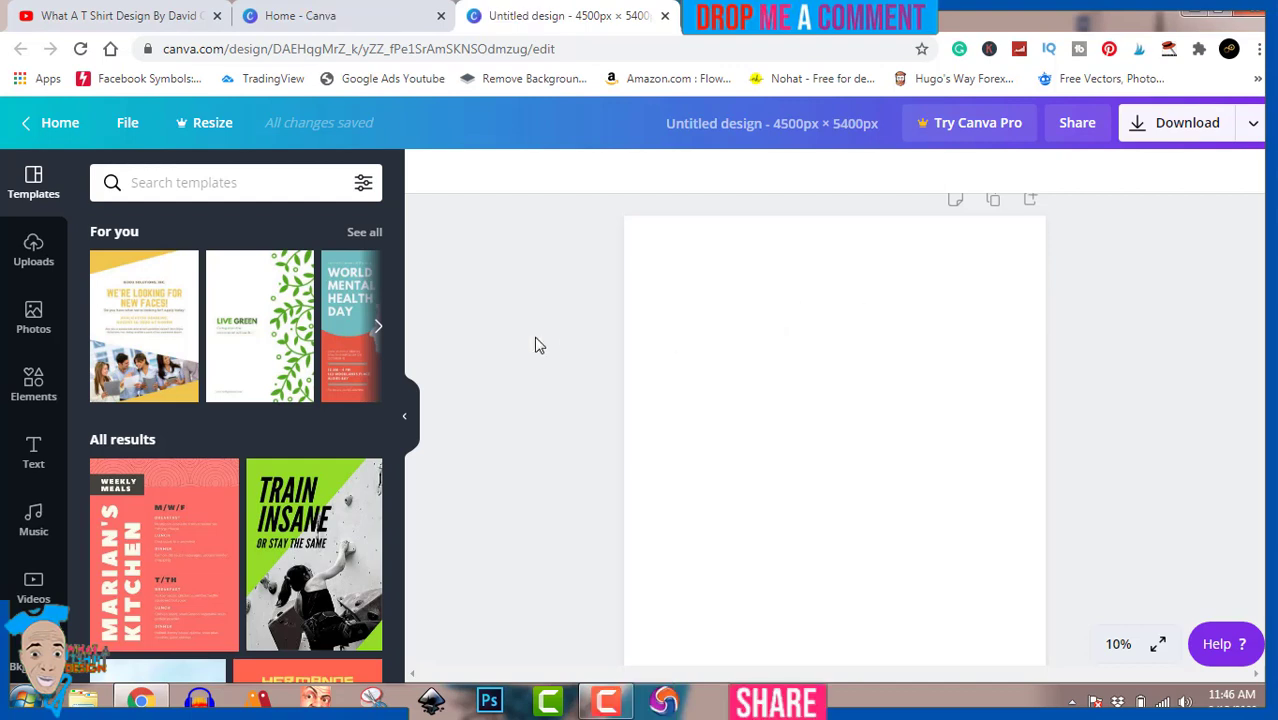
Search Elements for 'ghost' and add the orange ghost graphic to the page.
mouse_move(160, 530)
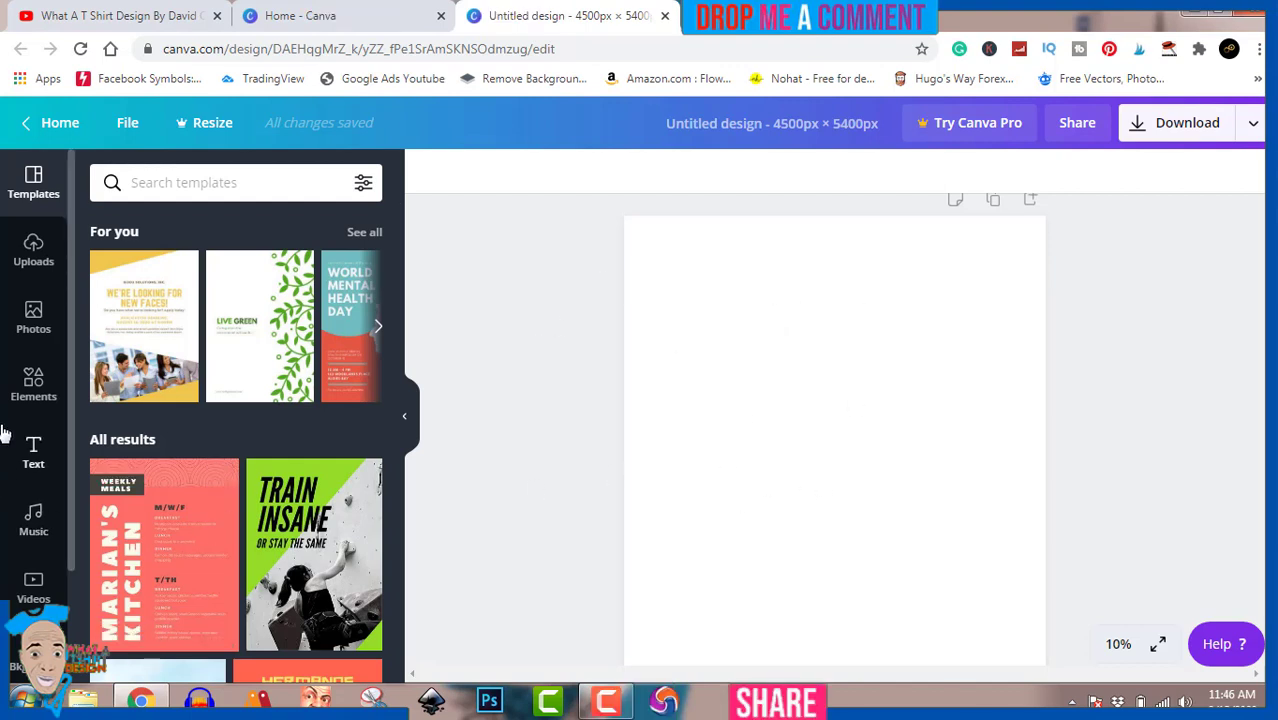
click(35, 388)
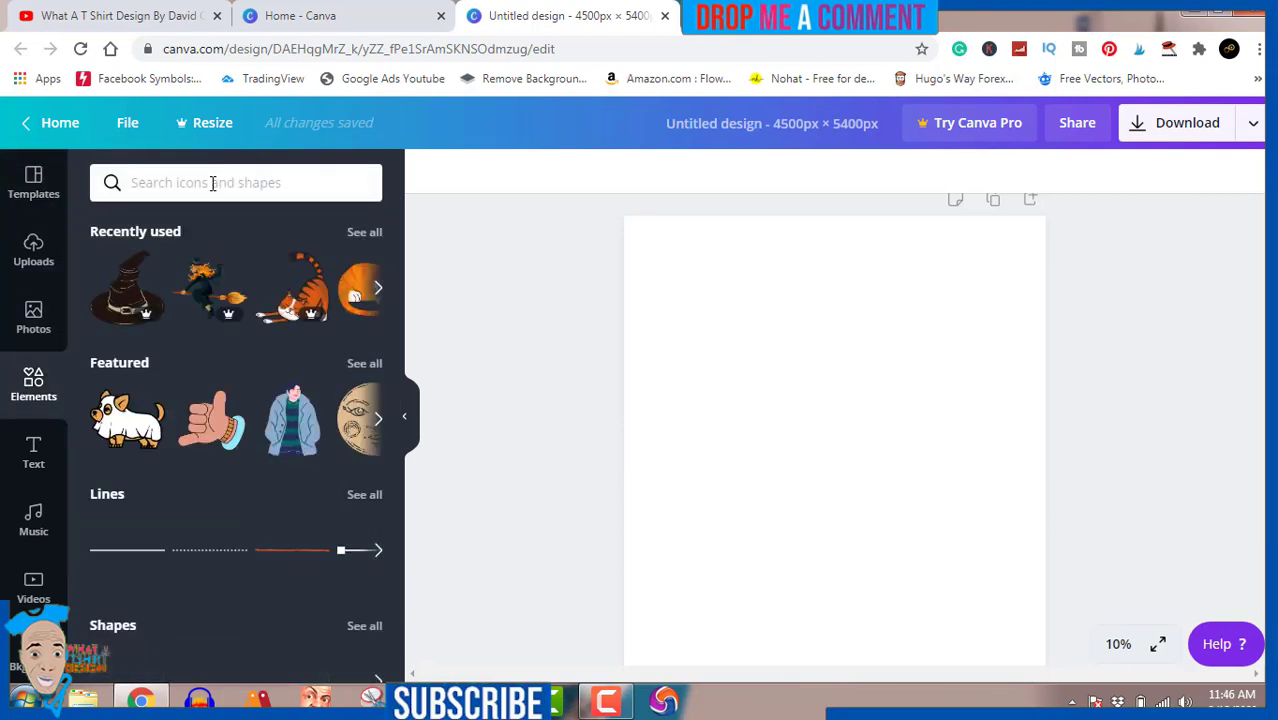
click(213, 183)
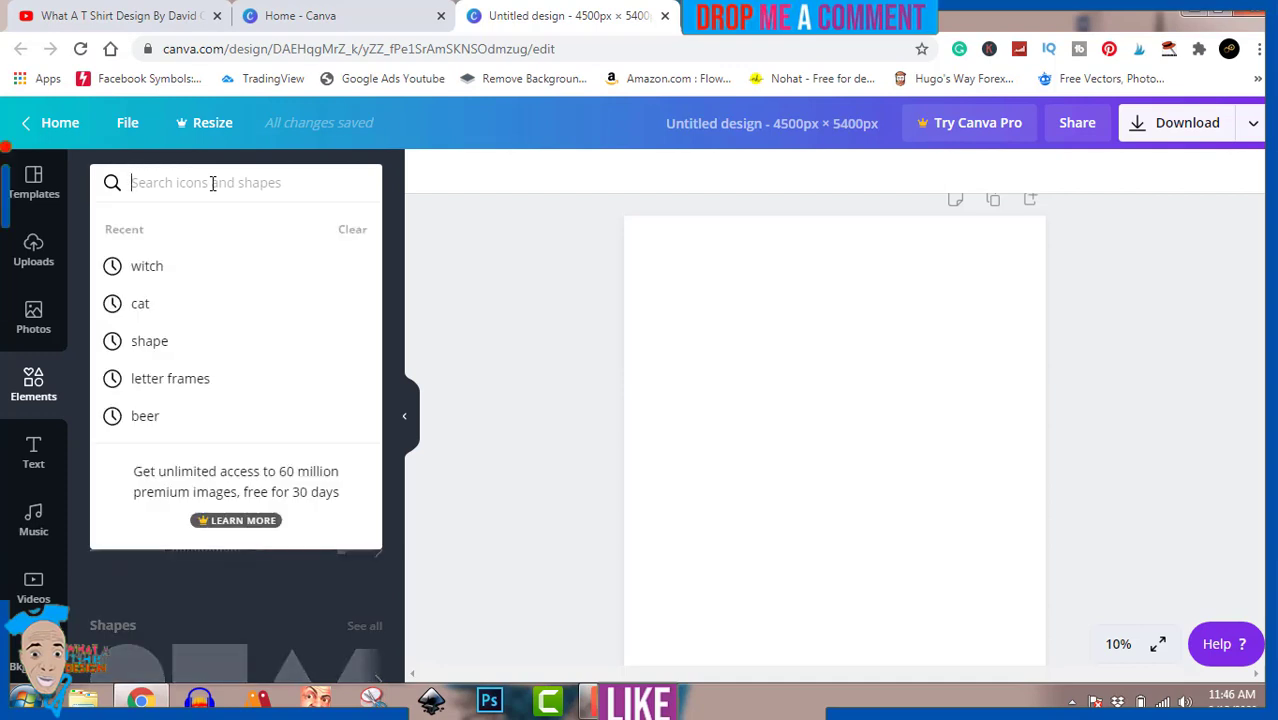
text(ghost)
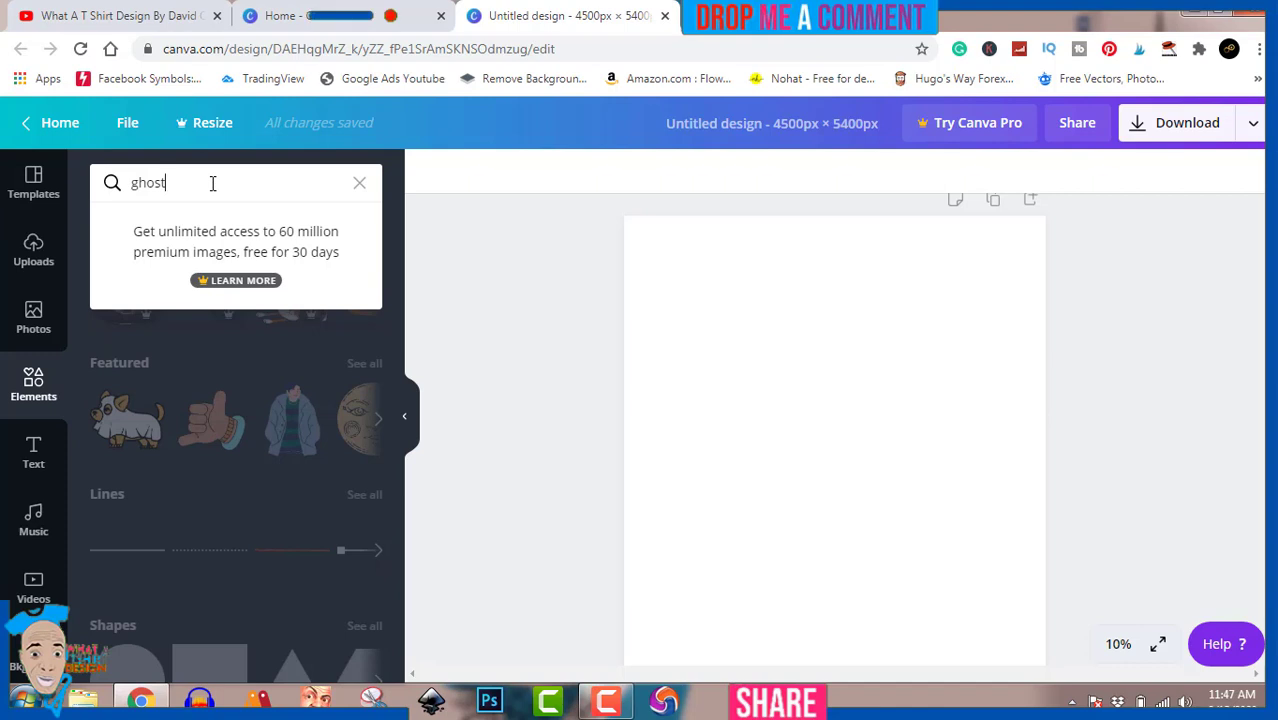
key(Return)
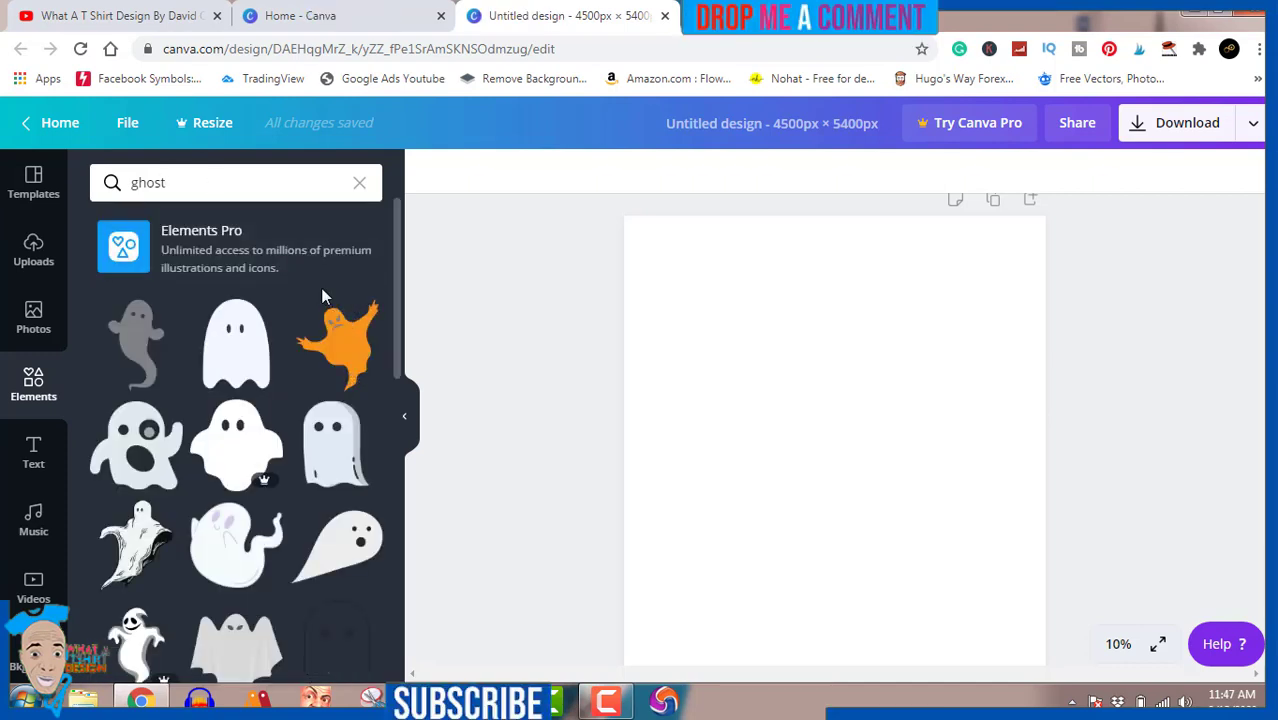
click(337, 350)
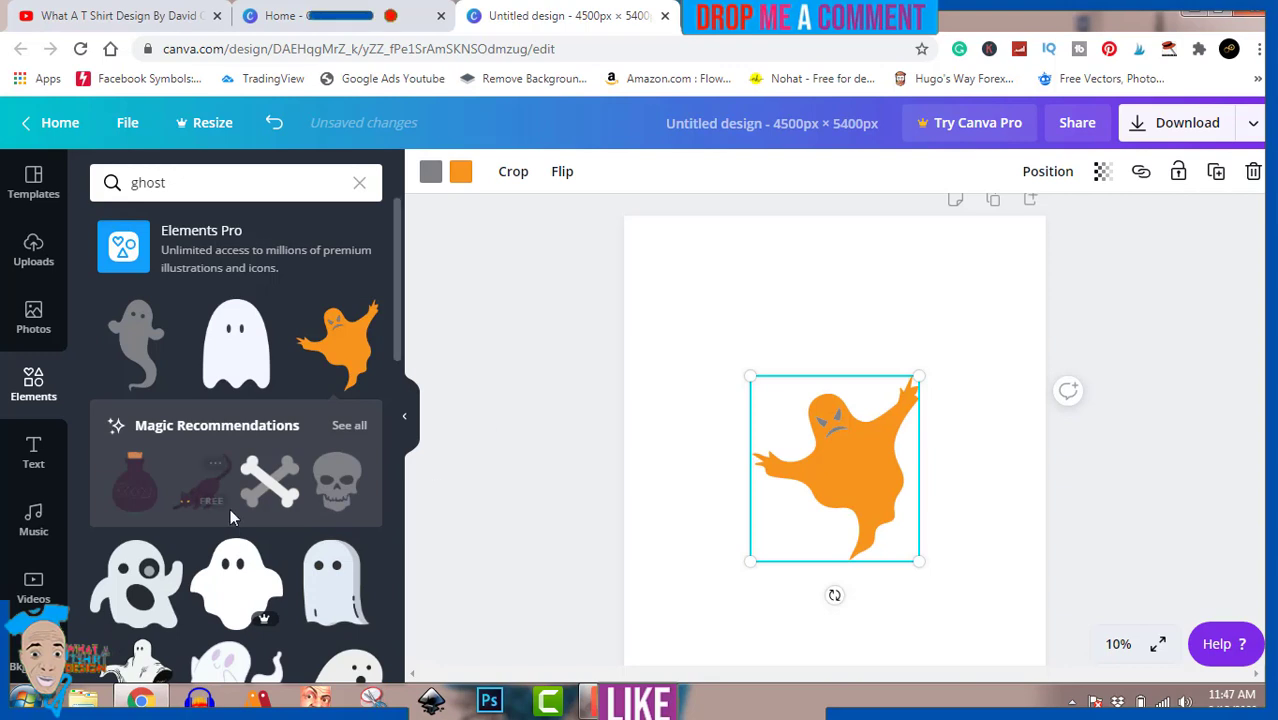
Recolour the ghost's body dark blue and its eyes red.
scroll(232, 543, down, 2)
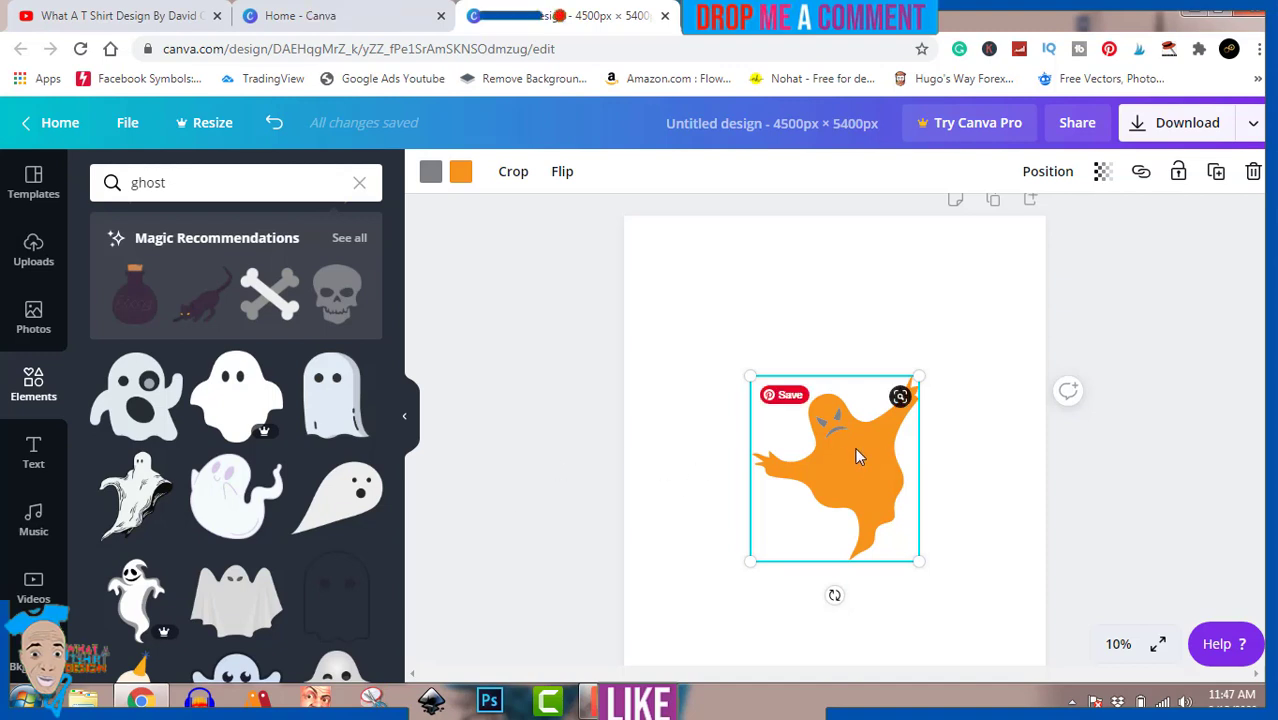
click(429, 175)
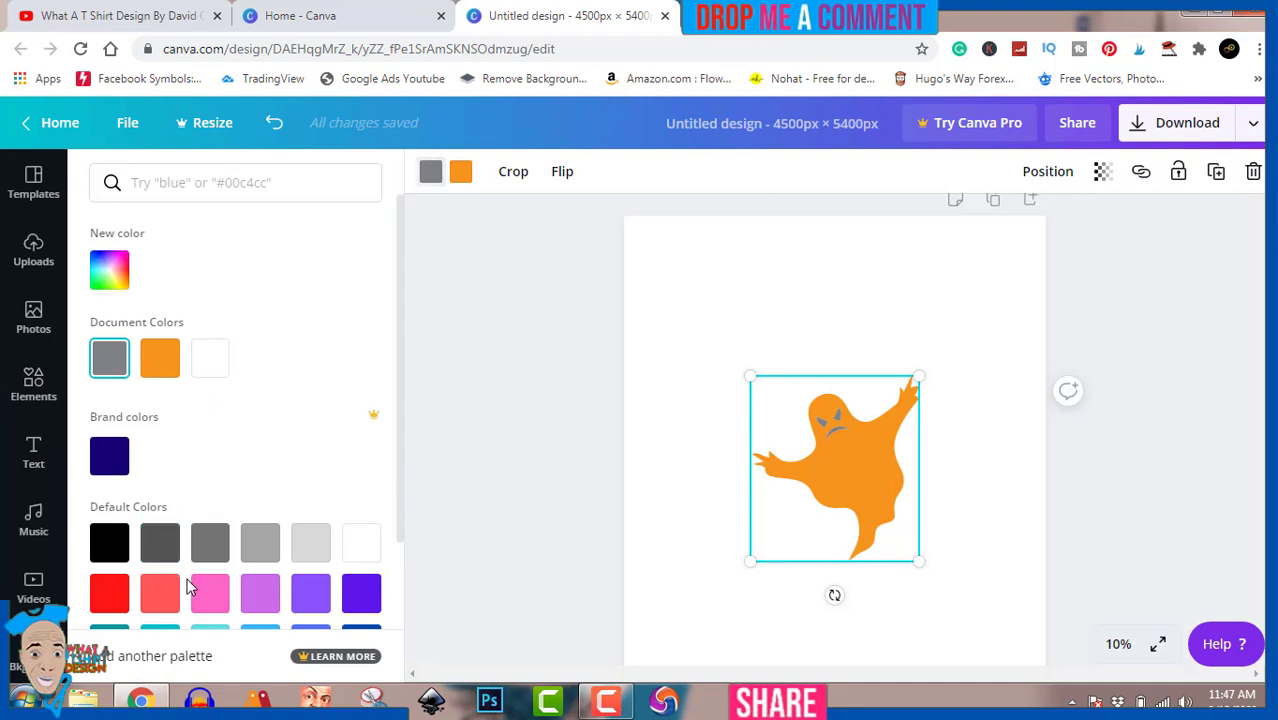
click(112, 596)
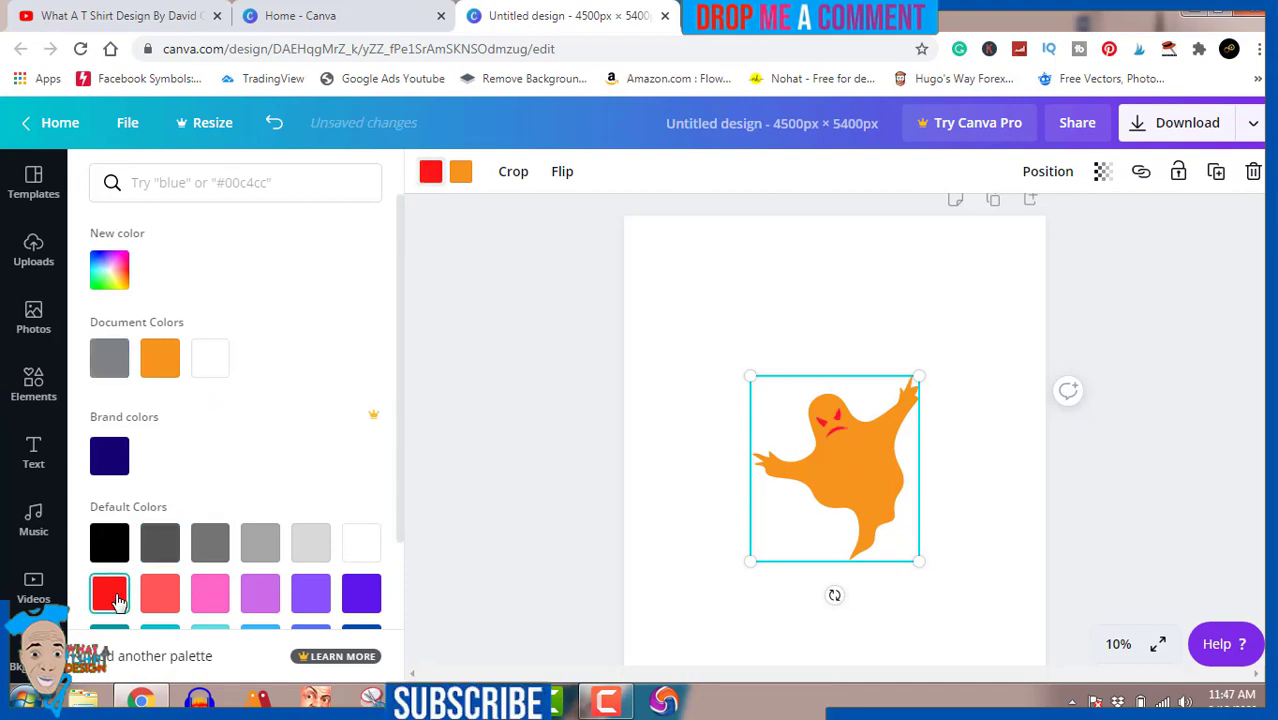
click(363, 595)
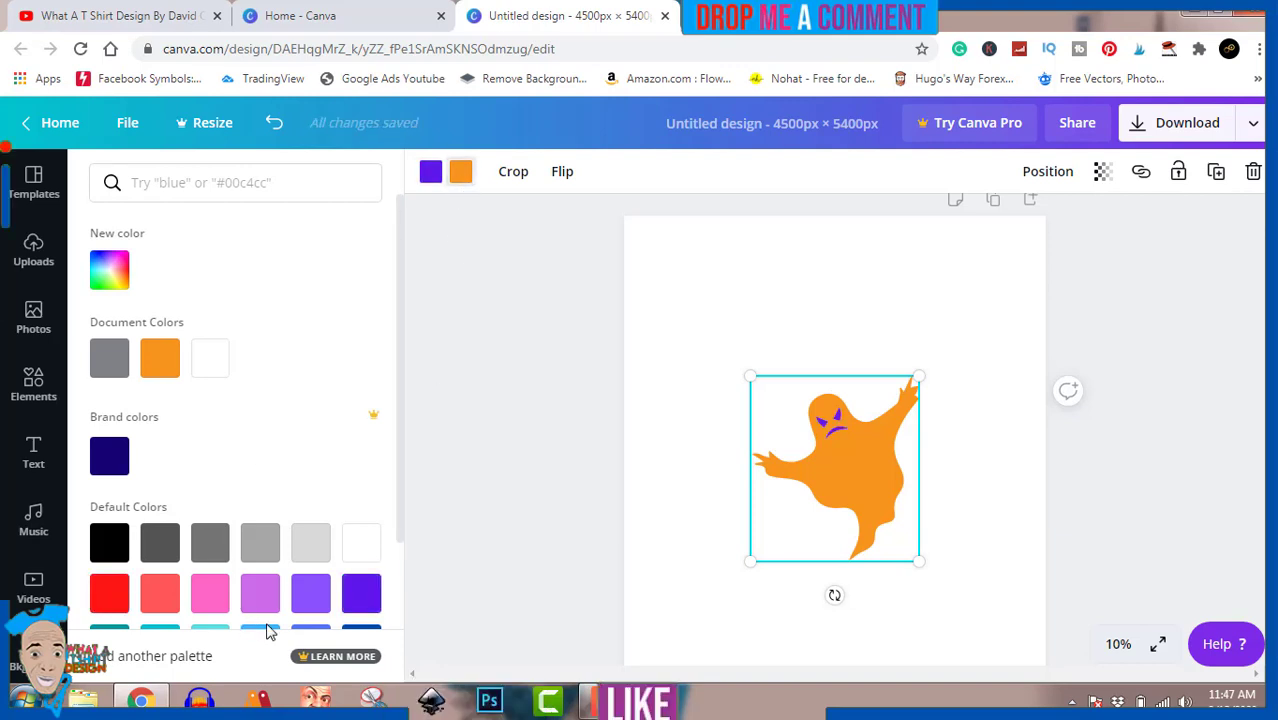
click(311, 595)
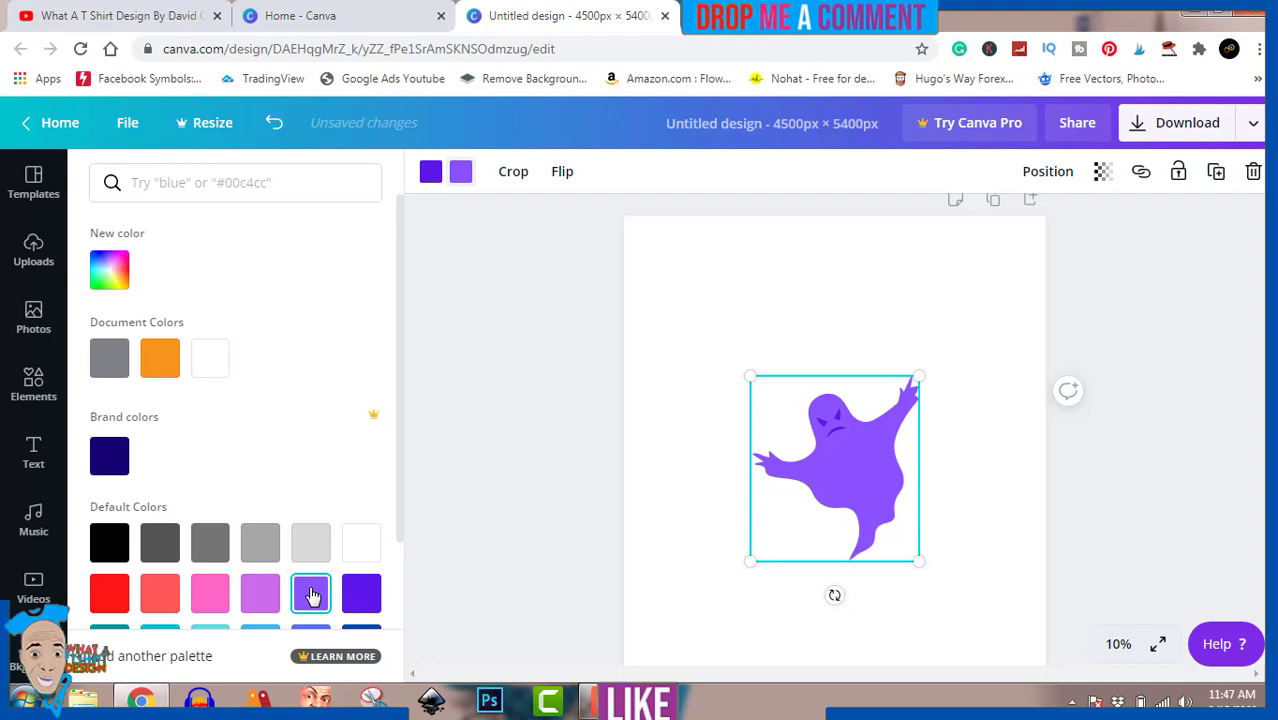
scroll(311, 595, down, 2)
click(362, 552)
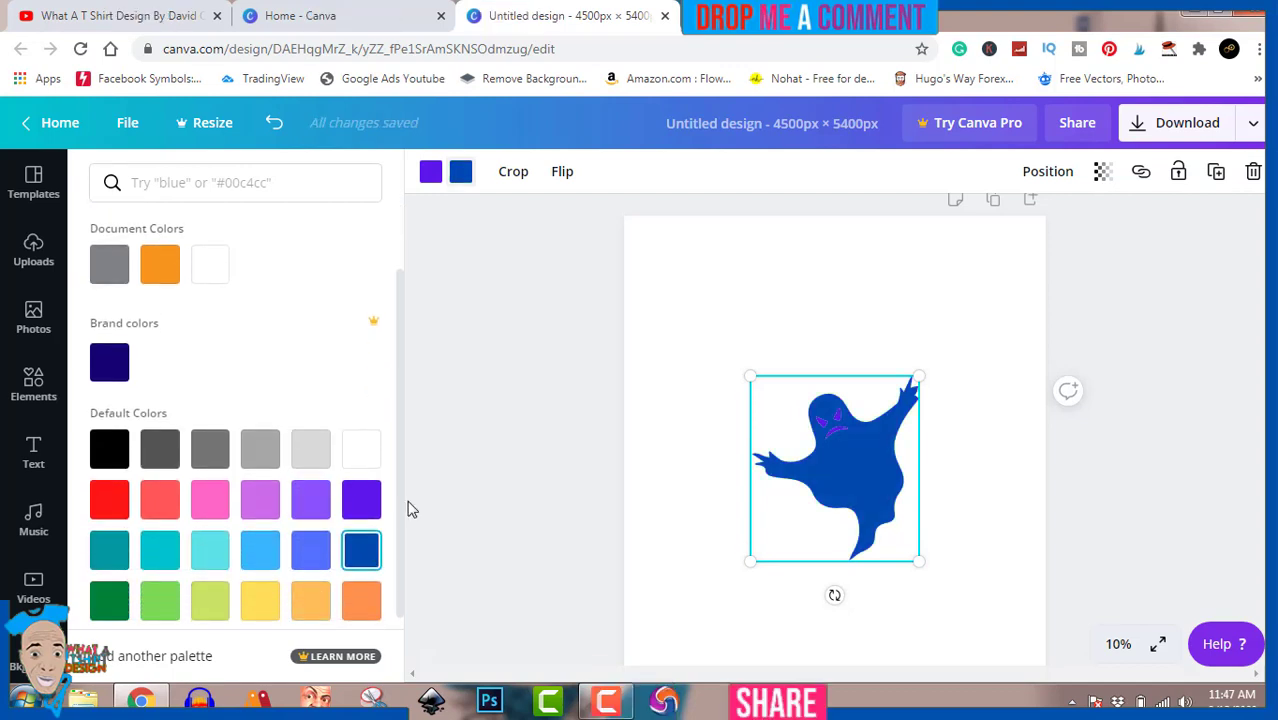
click(428, 175)
click(112, 504)
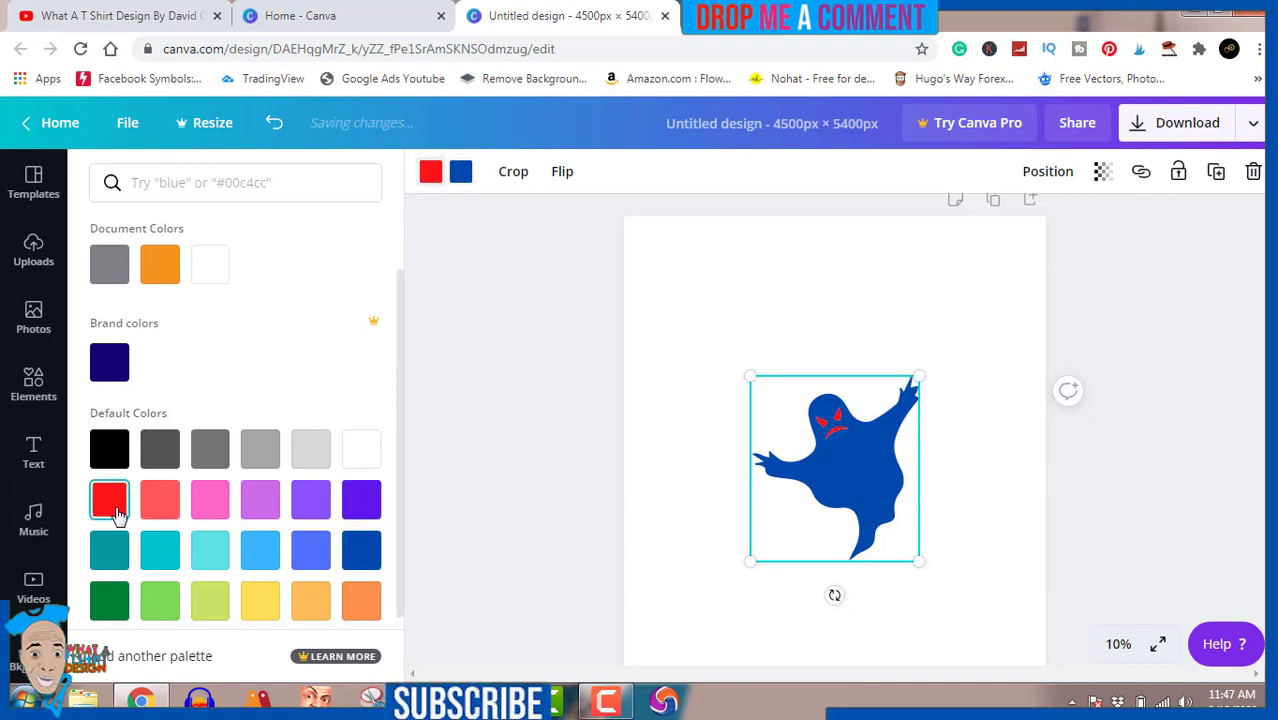
click(545, 468)
click(545, 468)
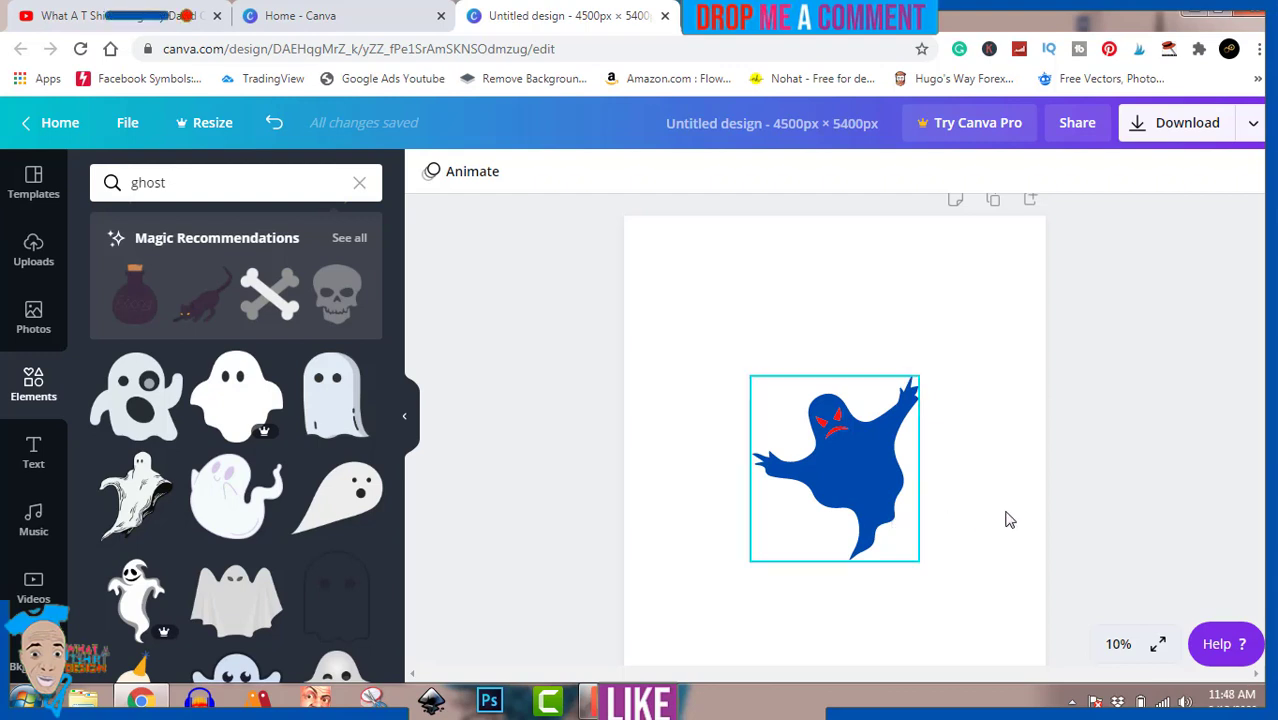
Enlarge the ghost slightly and centre it horizontally in the lower half of the page.
click(906, 545)
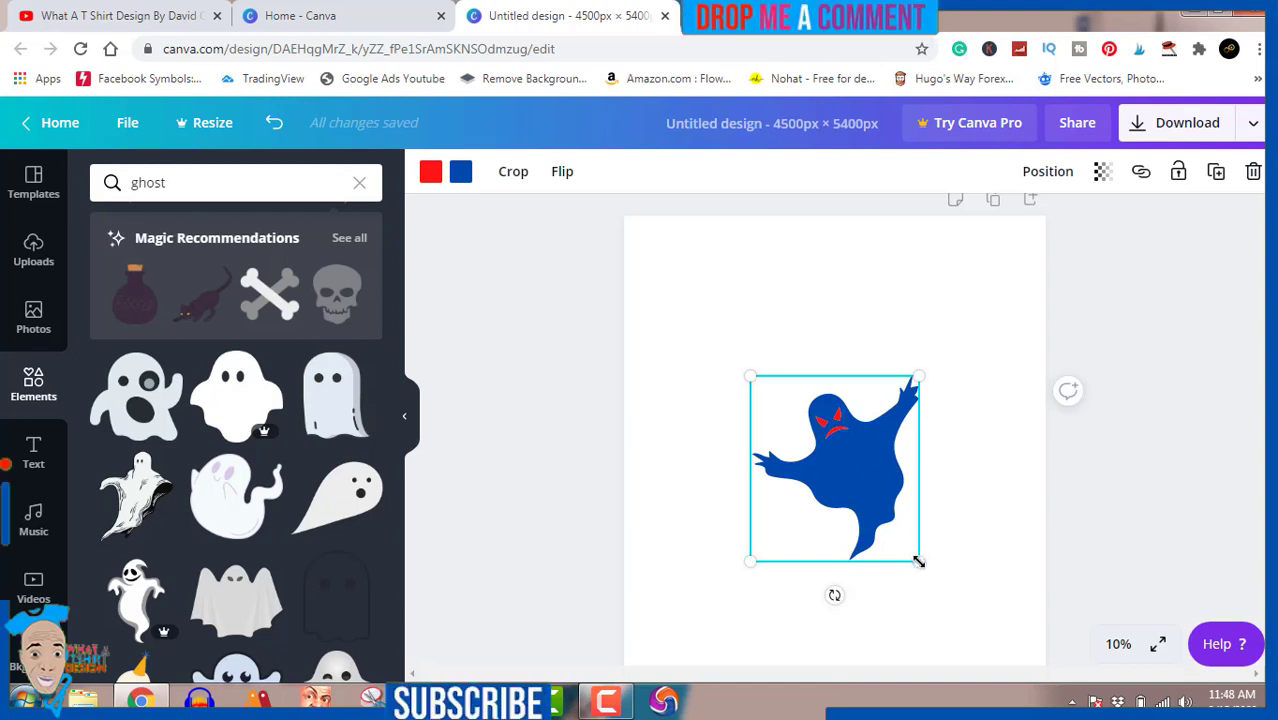
drag(918, 561, 949, 594)
drag(898, 515, 877, 553)
drag(877, 504, 873, 523)
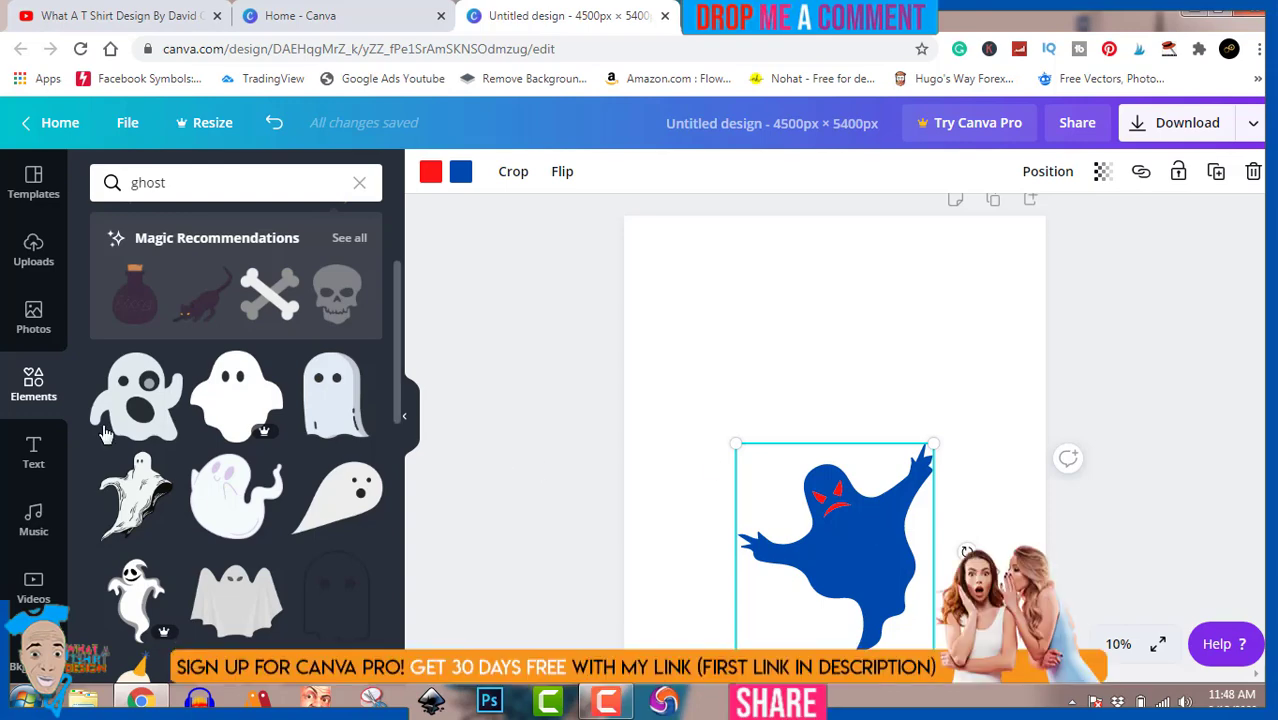
Add the 'welcome little one!' text combination and enlarge it across the page above the ghost.
click(26, 453)
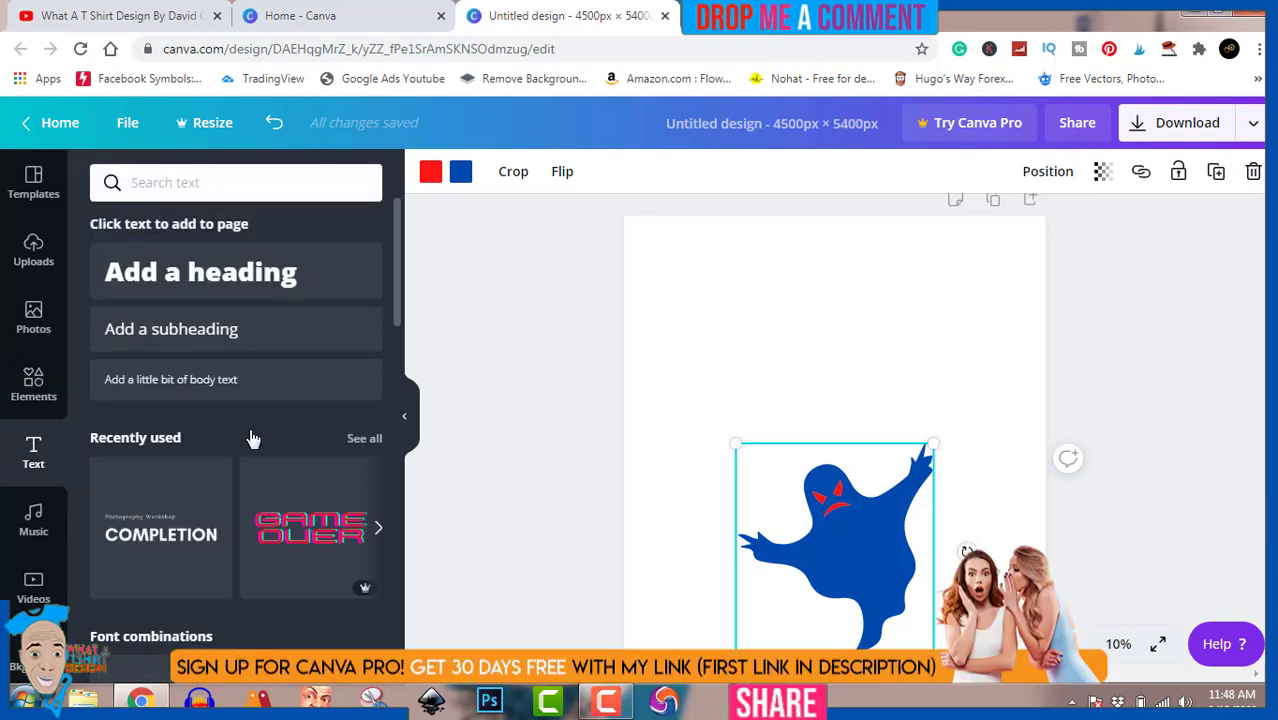
scroll(253, 440, down, 5)
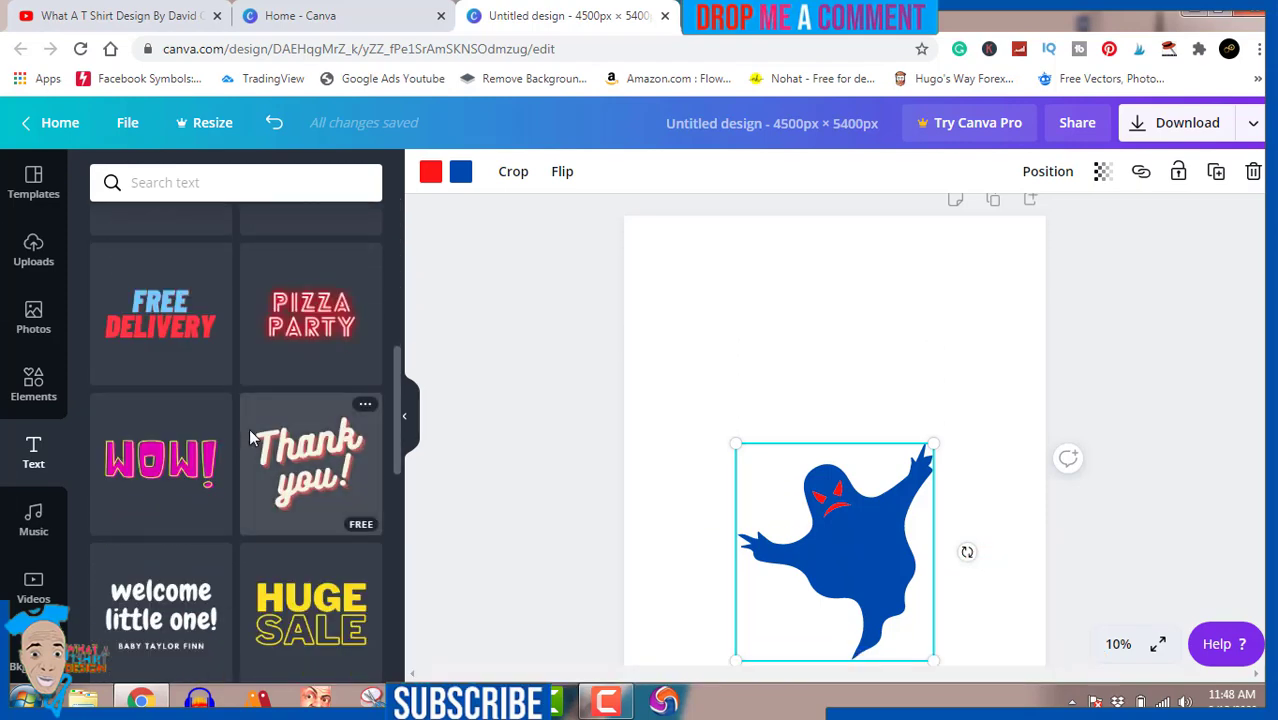
scroll(251, 437, down, 2)
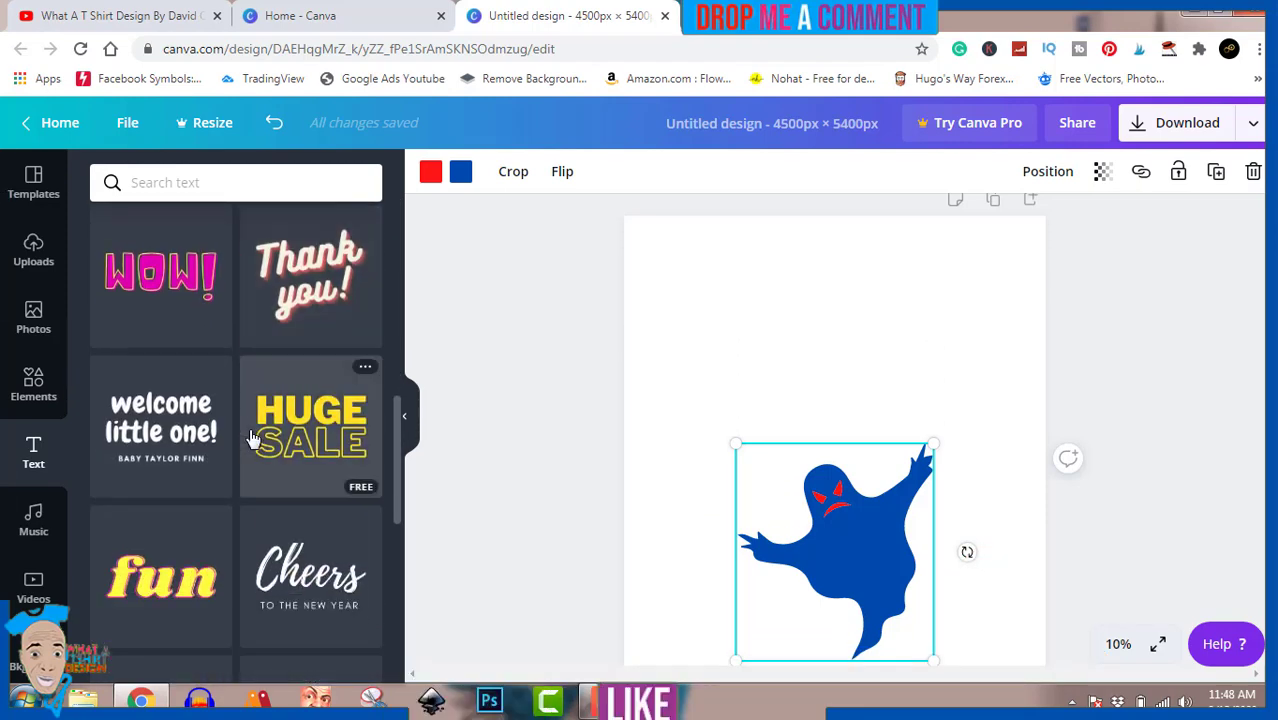
click(155, 430)
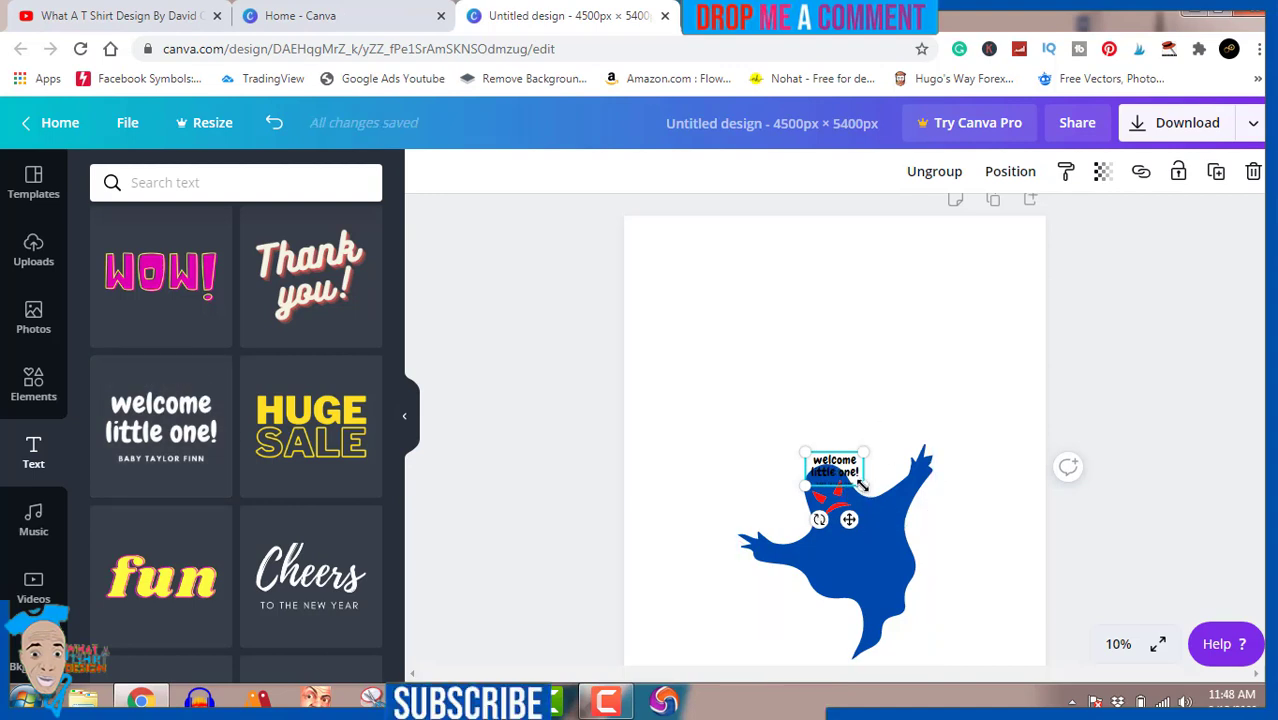
drag(862, 485, 991, 556)
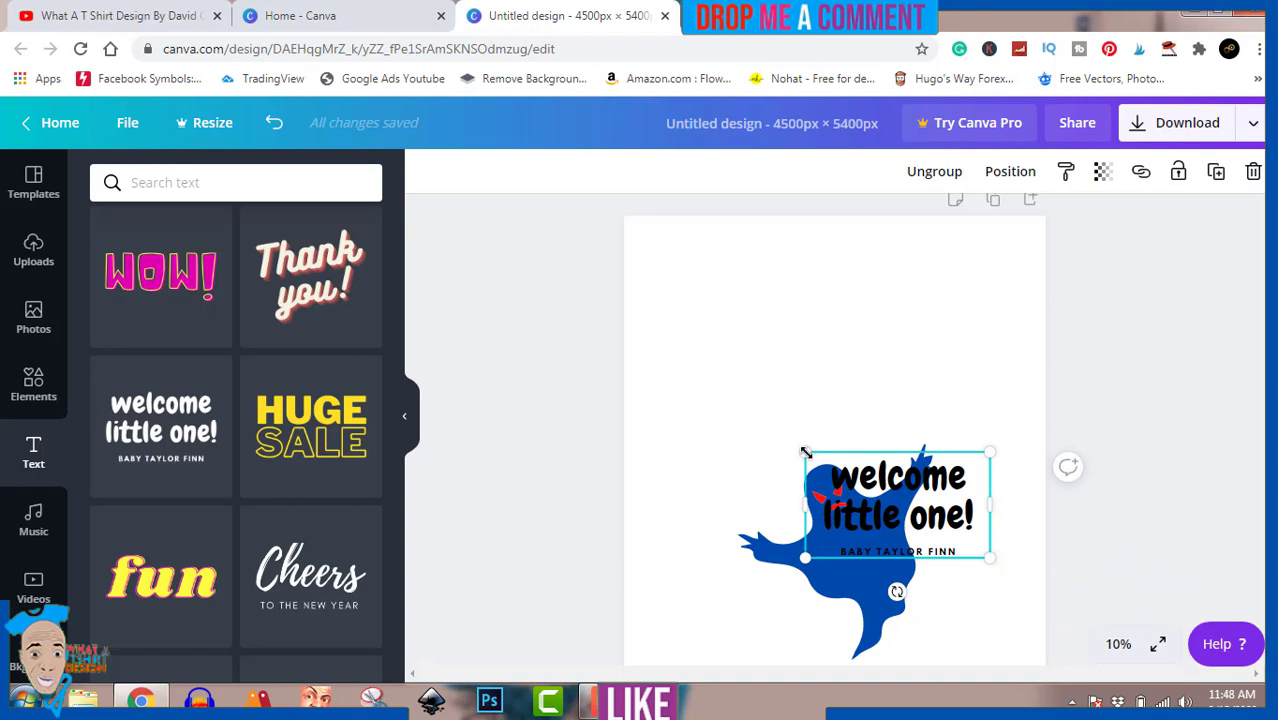
drag(806, 452, 626, 350)
Replace the template wording with 'Boo!' and make it much larger.
click(787, 400)
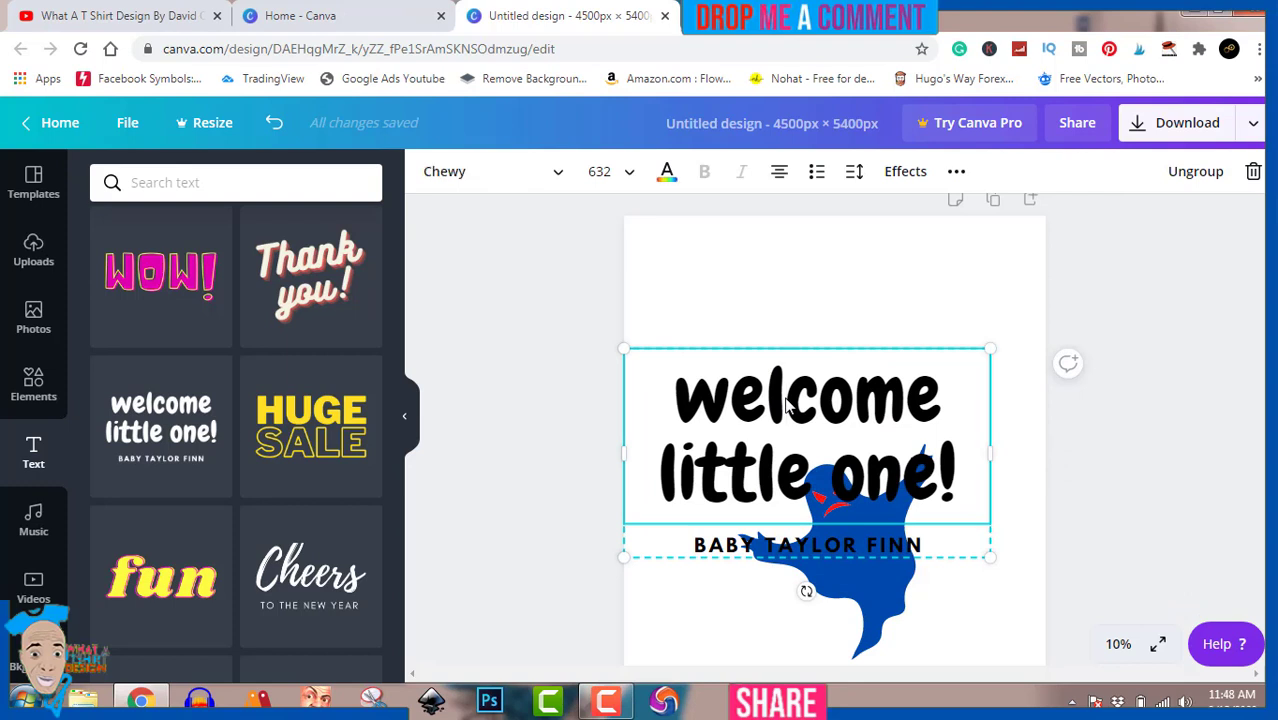
double_click(787, 400)
triple_click(787, 400)
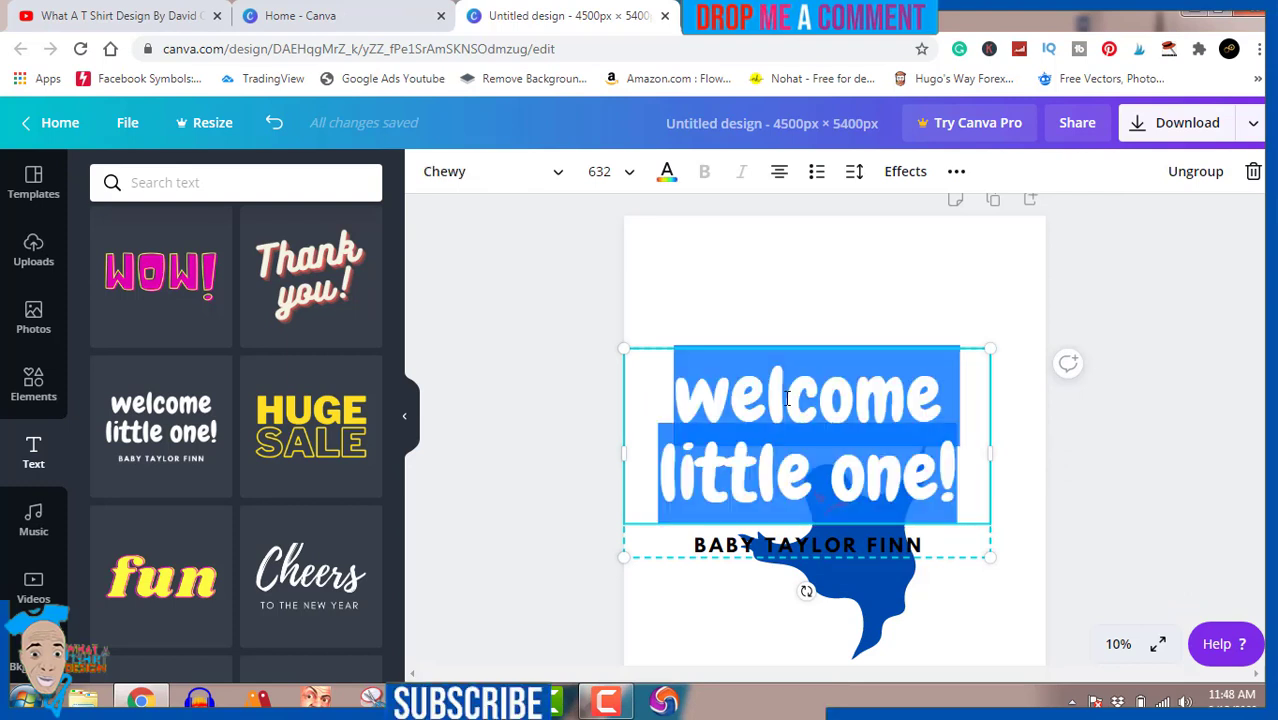
text(b)
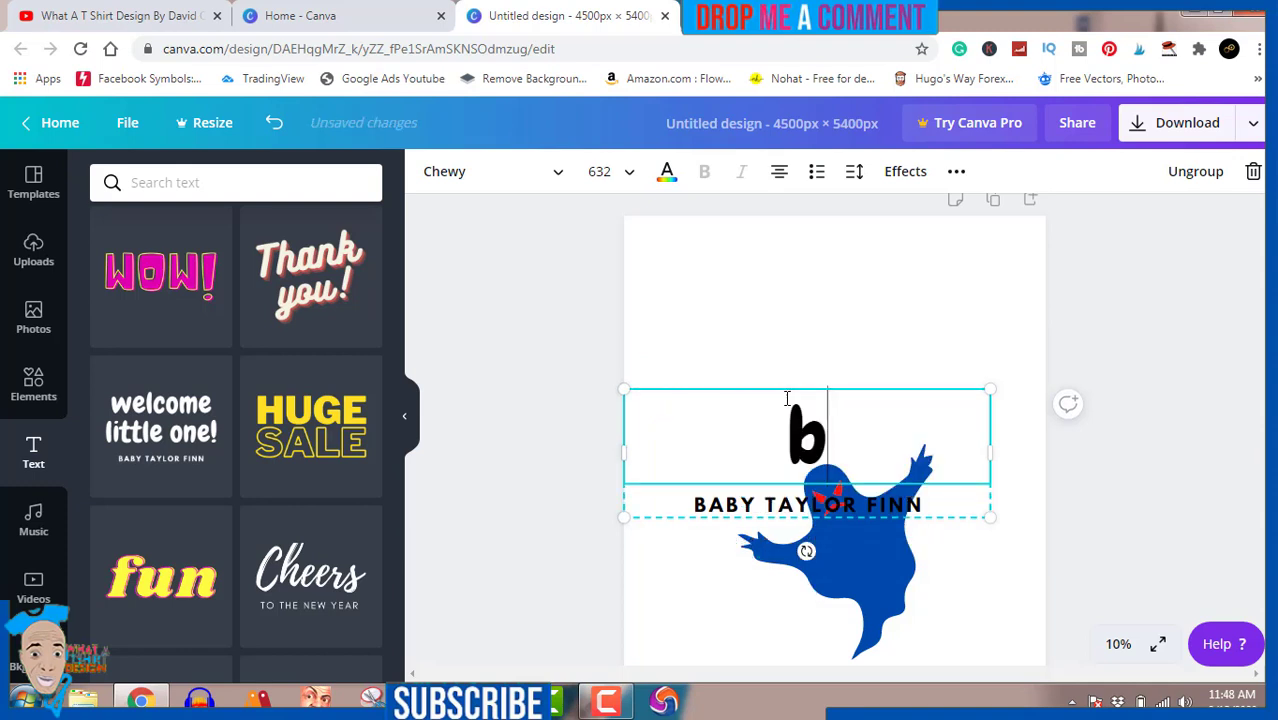
key(BackSpace)
text(B)
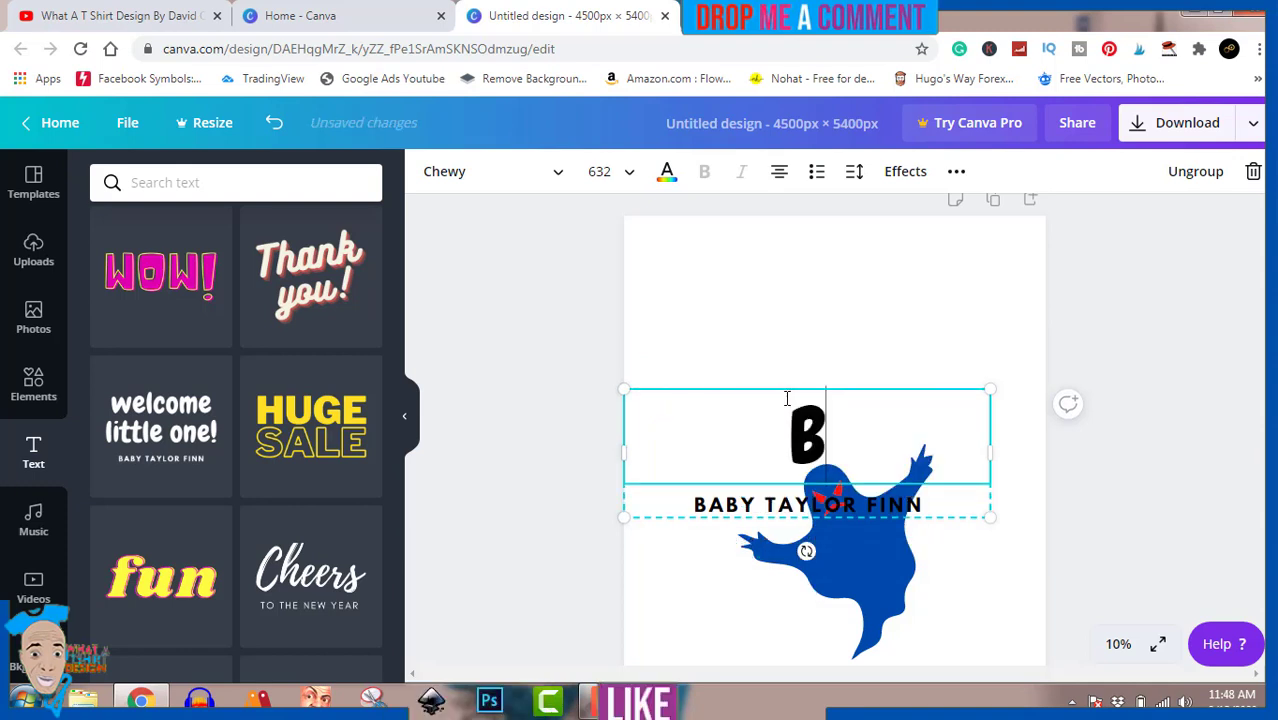
text(oo)
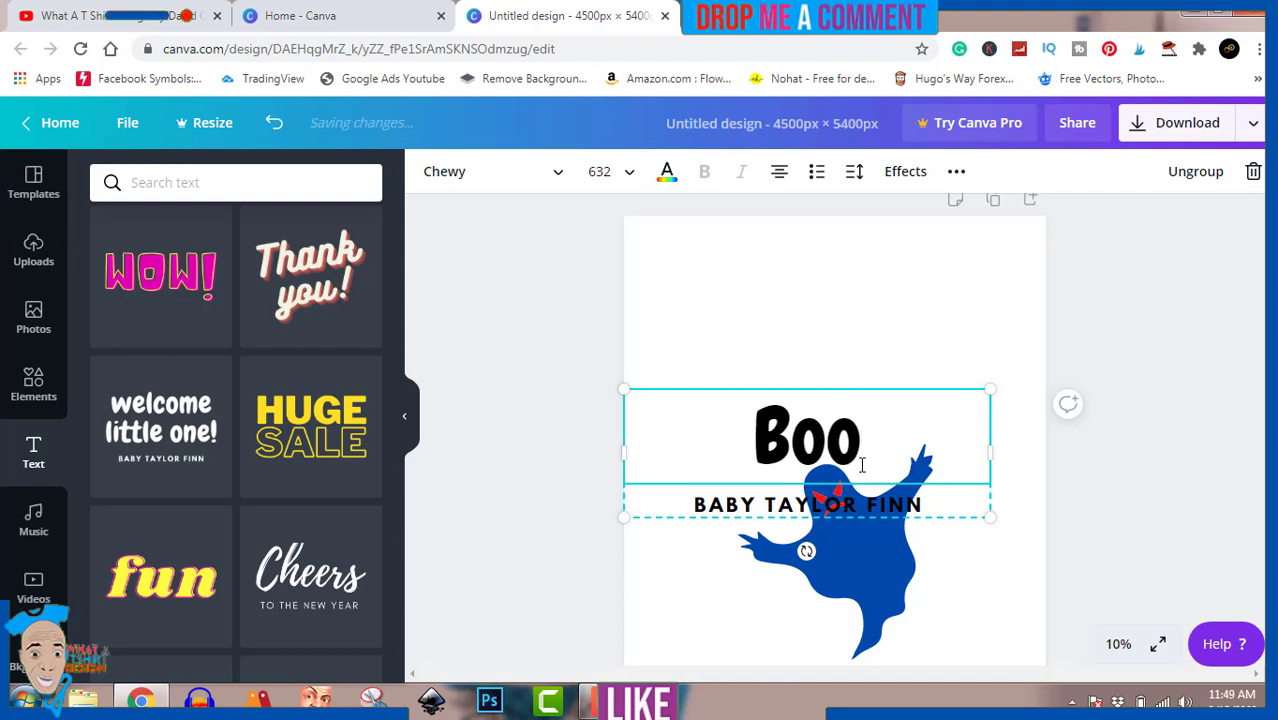
drag(990, 389, 1110, 305)
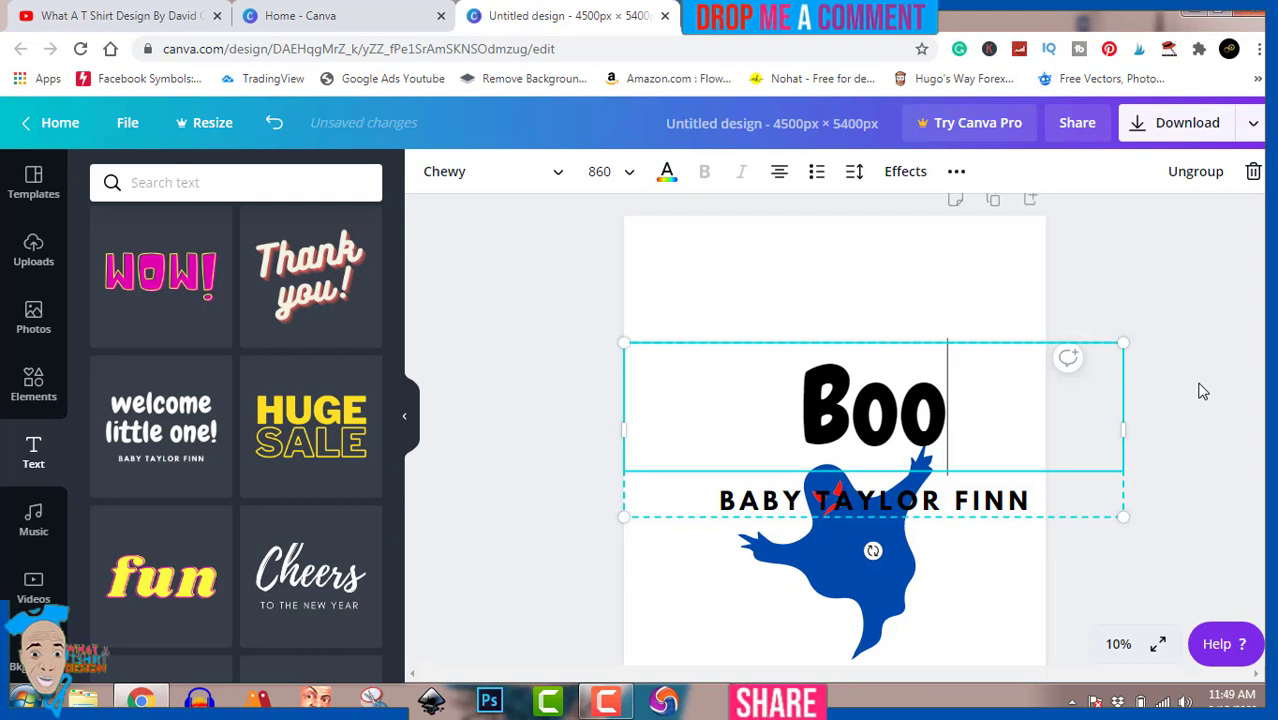
text(!)
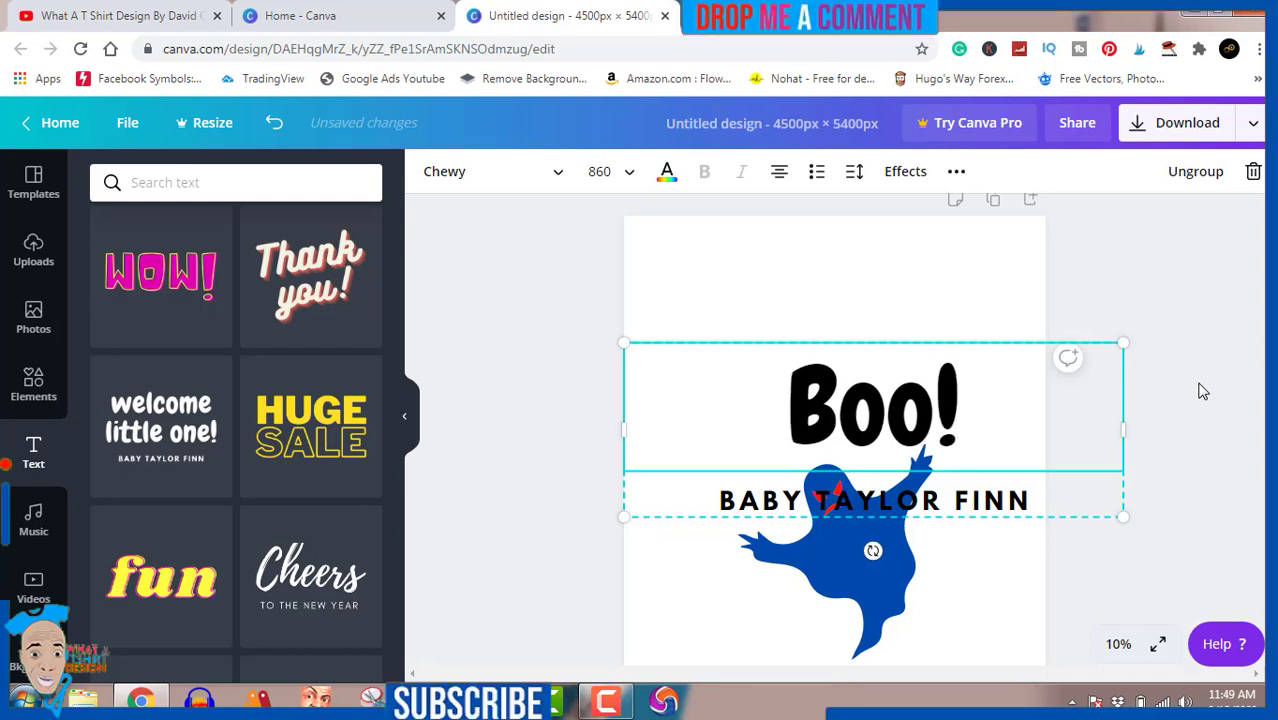
click(1182, 442)
Ungroup the text, delete the subtitle line, and centre Boo! horizontally on the page.
click(980, 508)
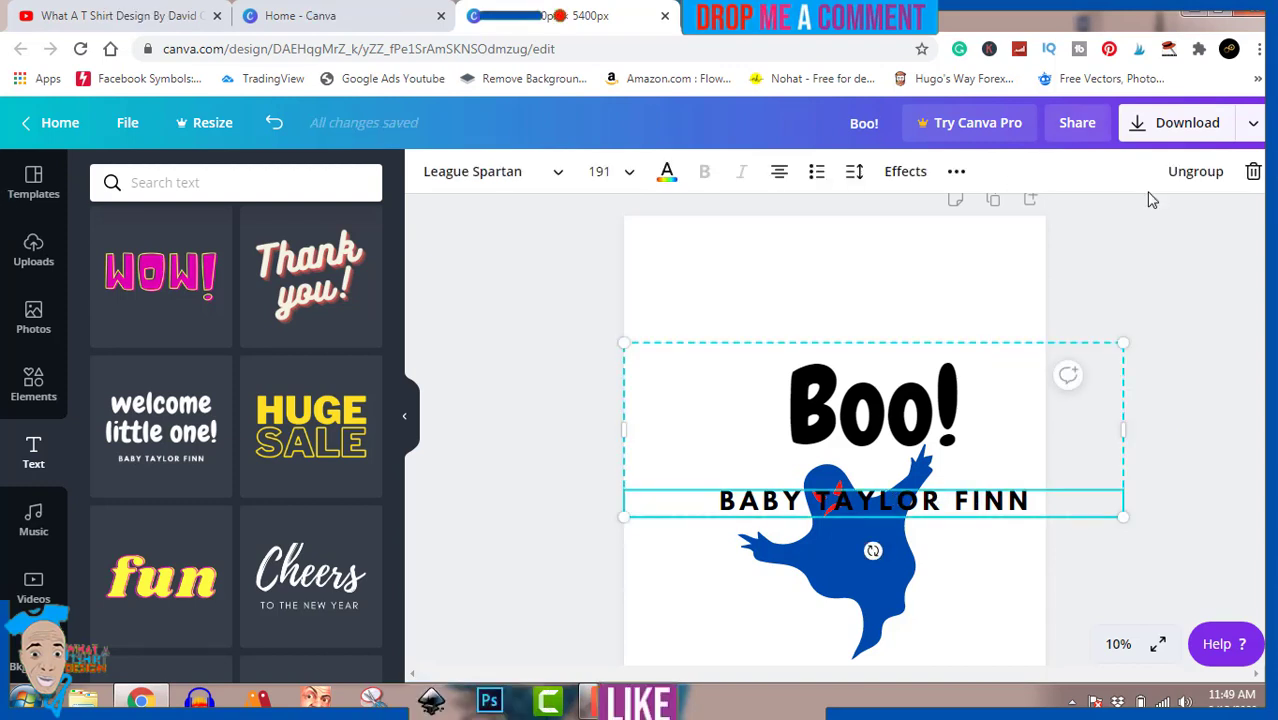
click(1191, 184)
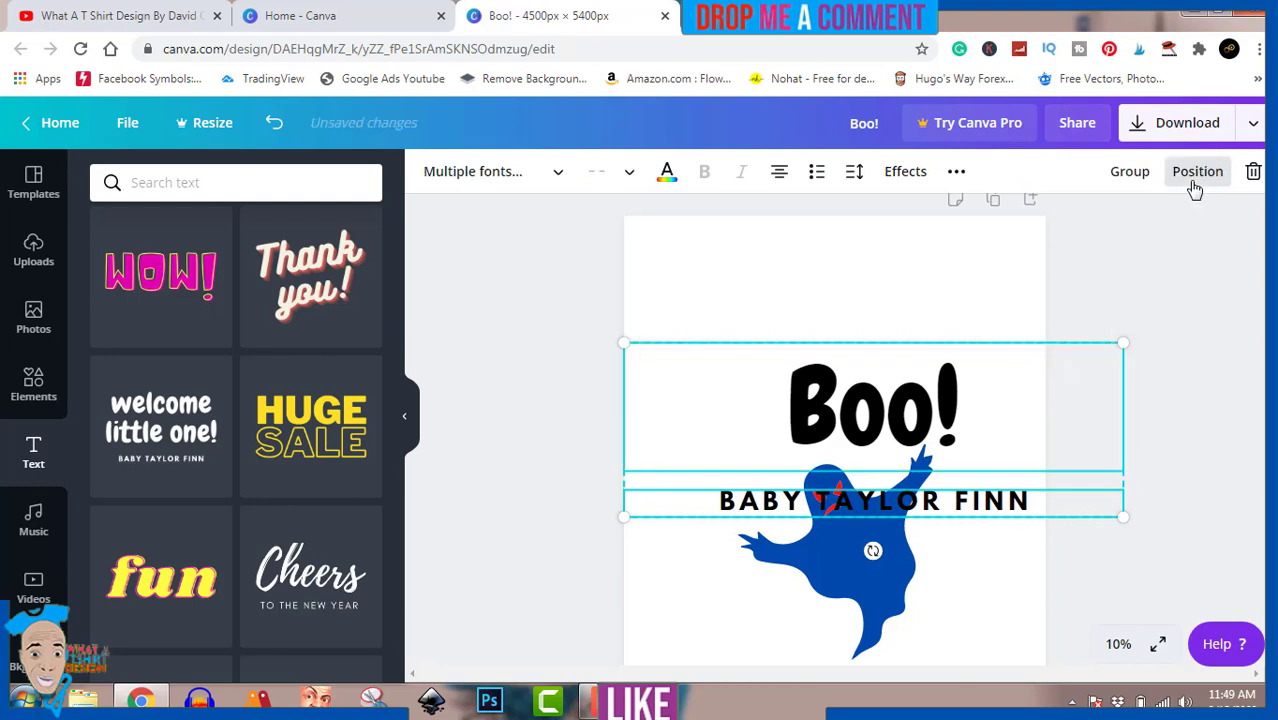
click(1188, 447)
click(1016, 508)
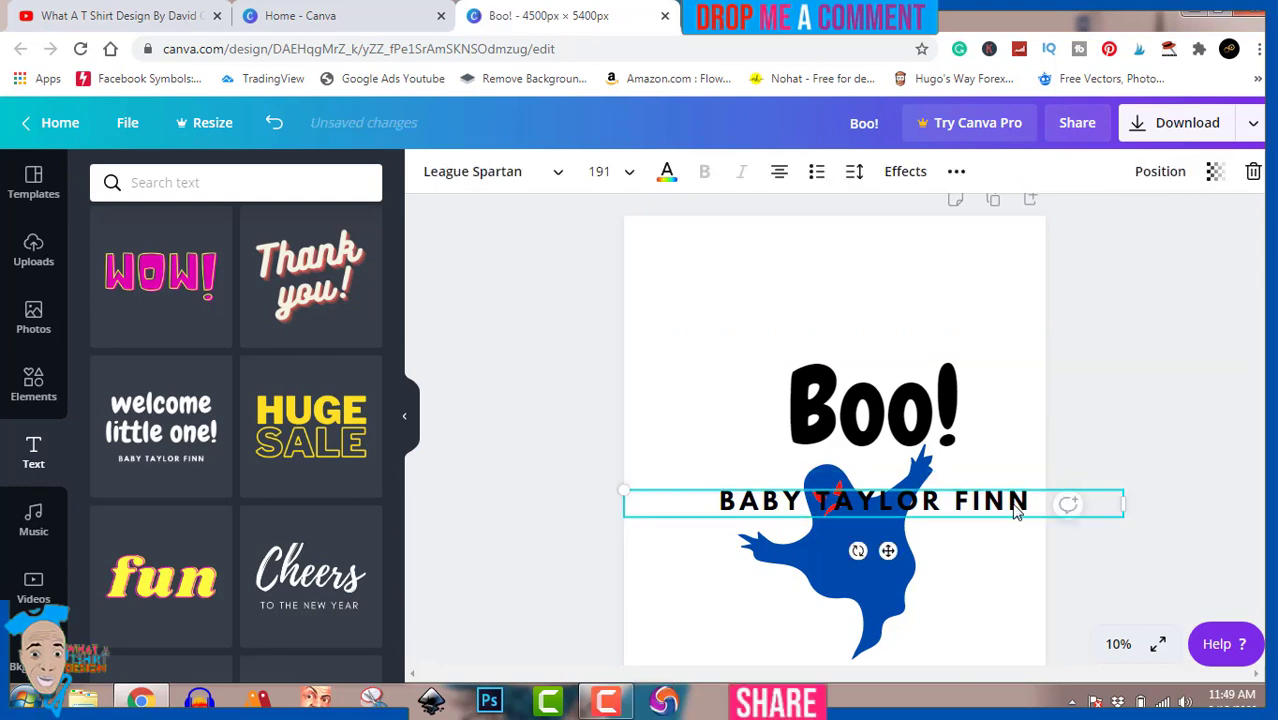
key(Delete)
click(885, 370)
drag(873, 403, 862, 374)
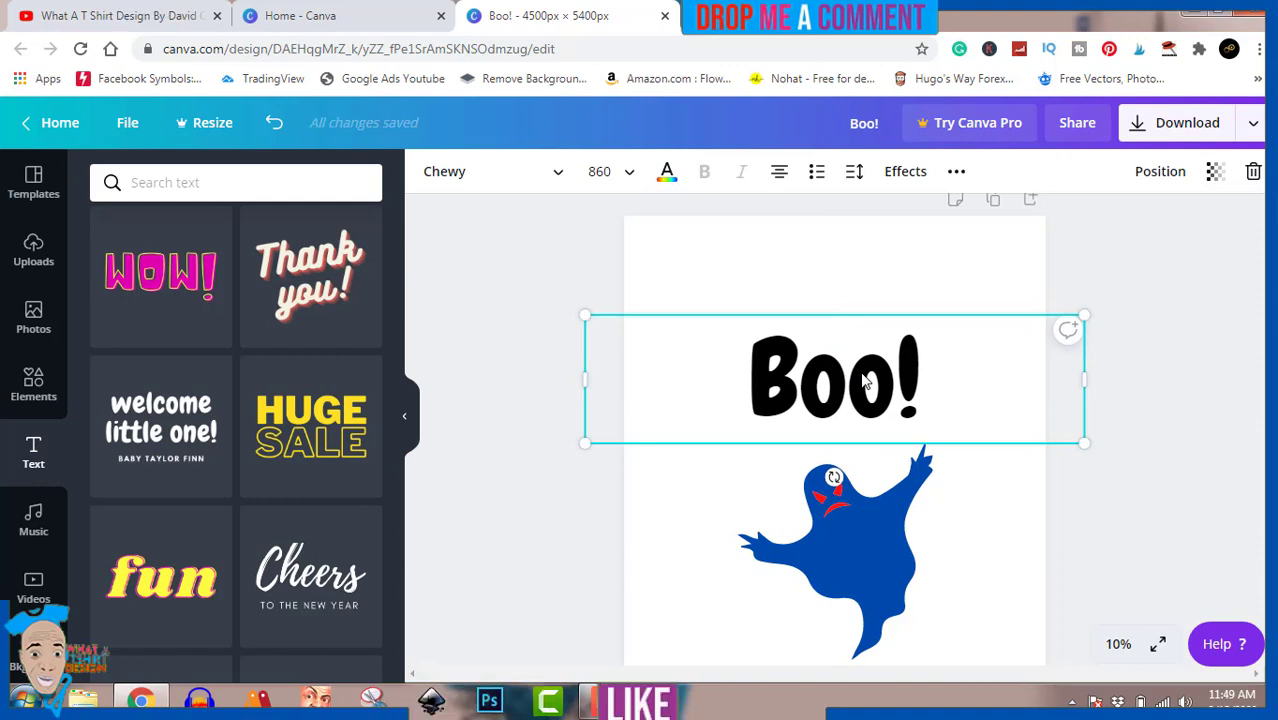
Colour Boo! the same dark blue as the ghost and settle it just above the ghost.
drag(863, 374, 866, 395)
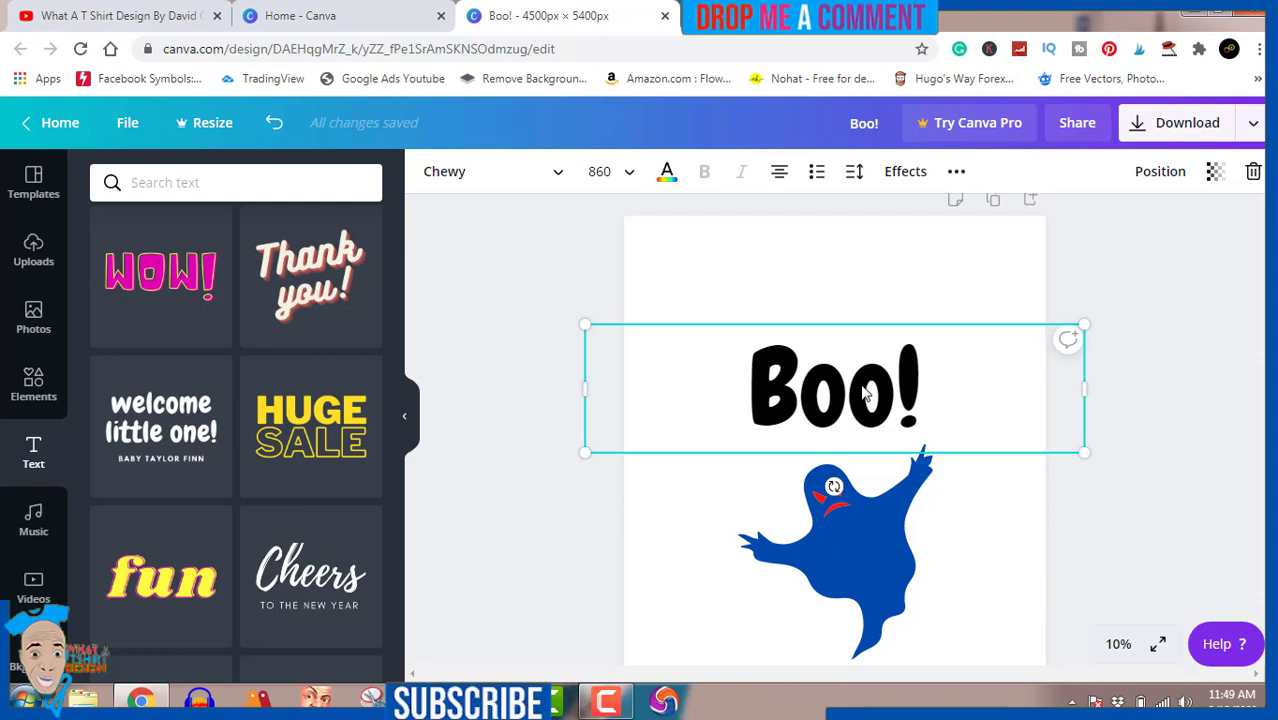
drag(866, 395, 864, 413)
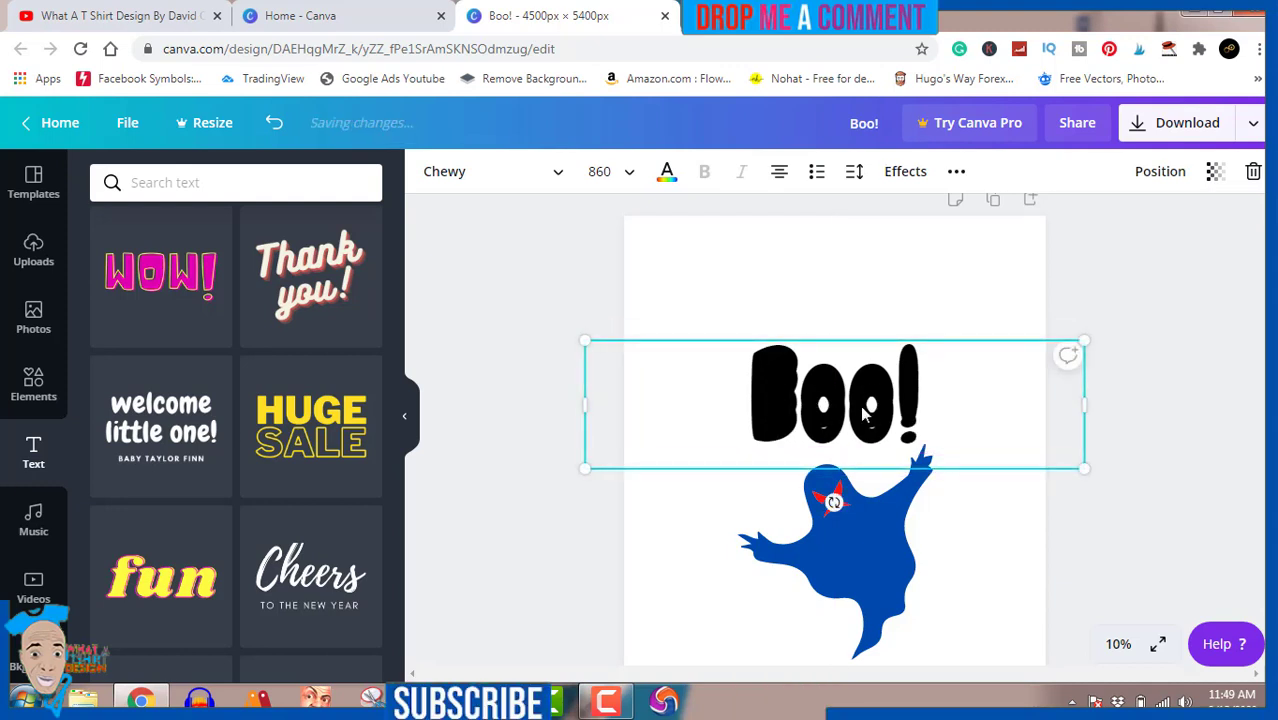
click(666, 172)
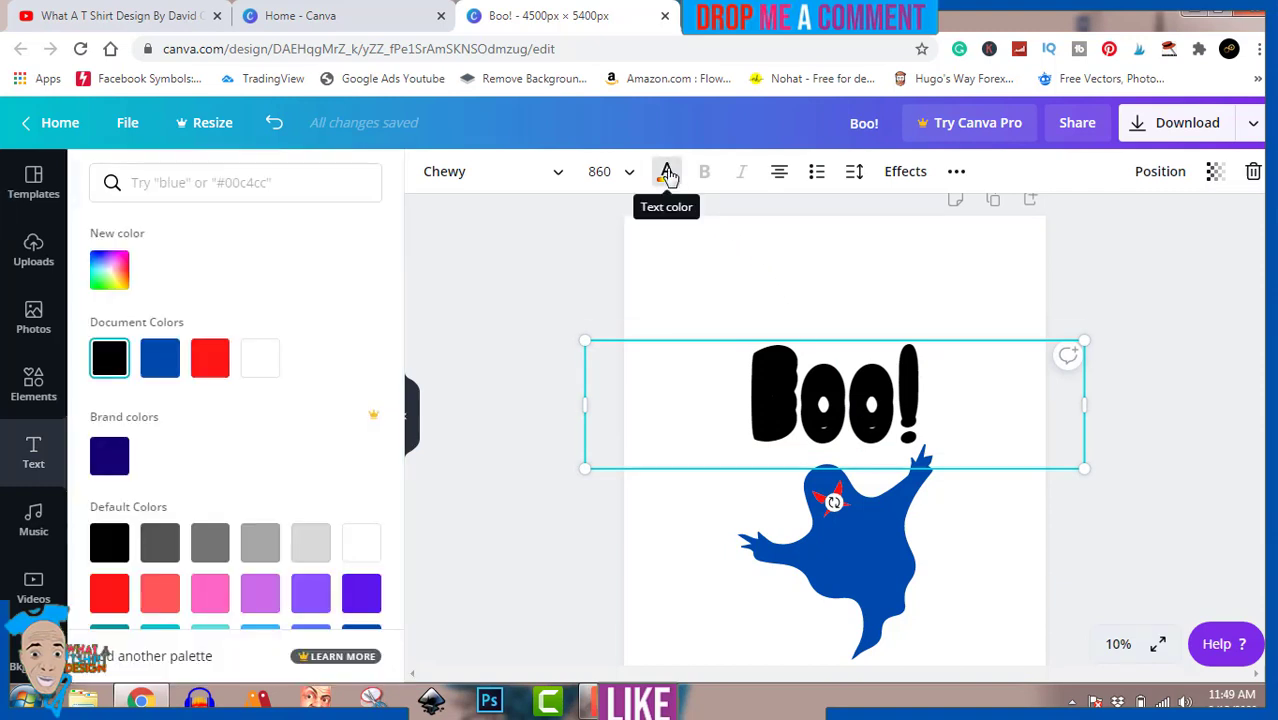
click(162, 362)
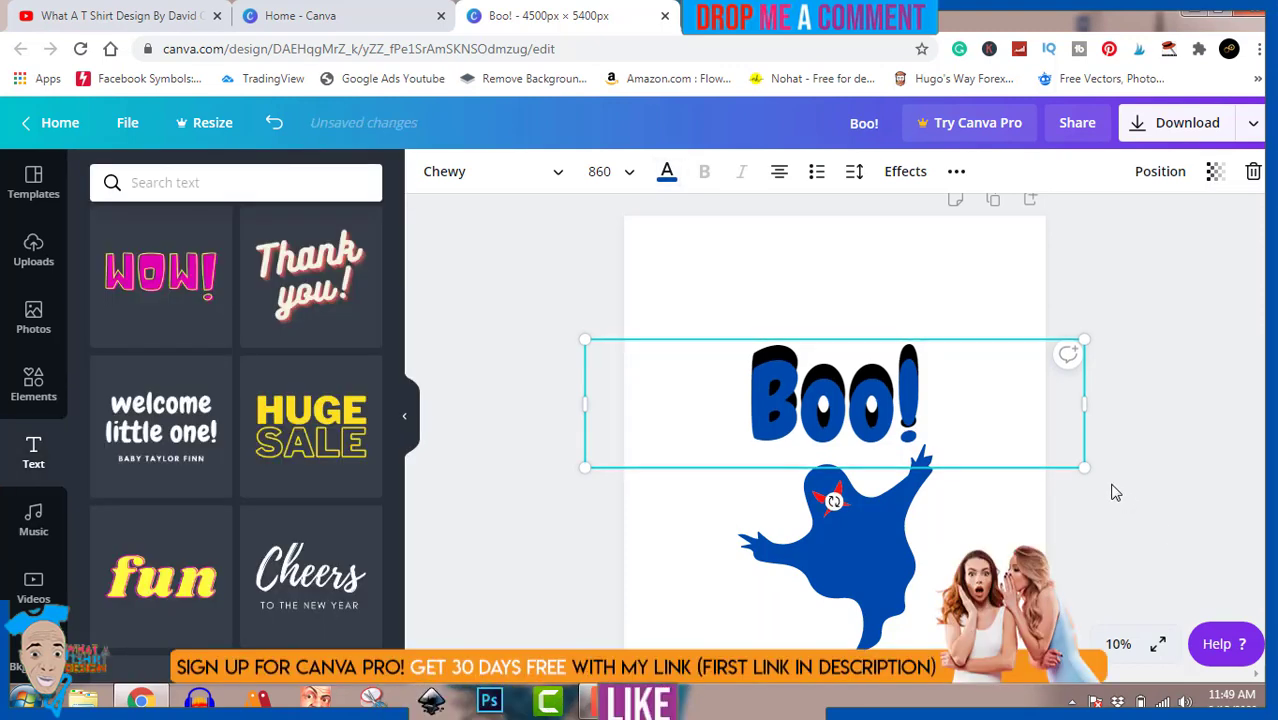
key(Up)
key(Up)
key(Up)
key(Up)
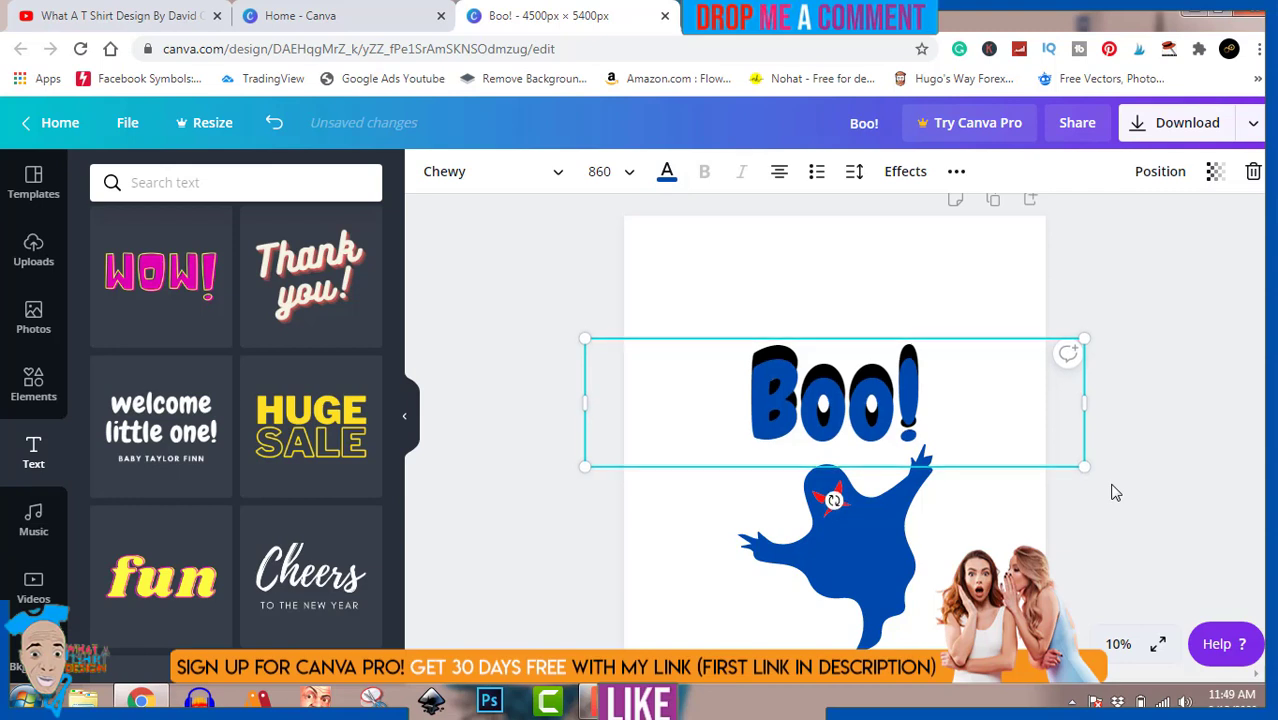
key(Up)
key(Up)
key(Up)
key(Up)
key(Up)
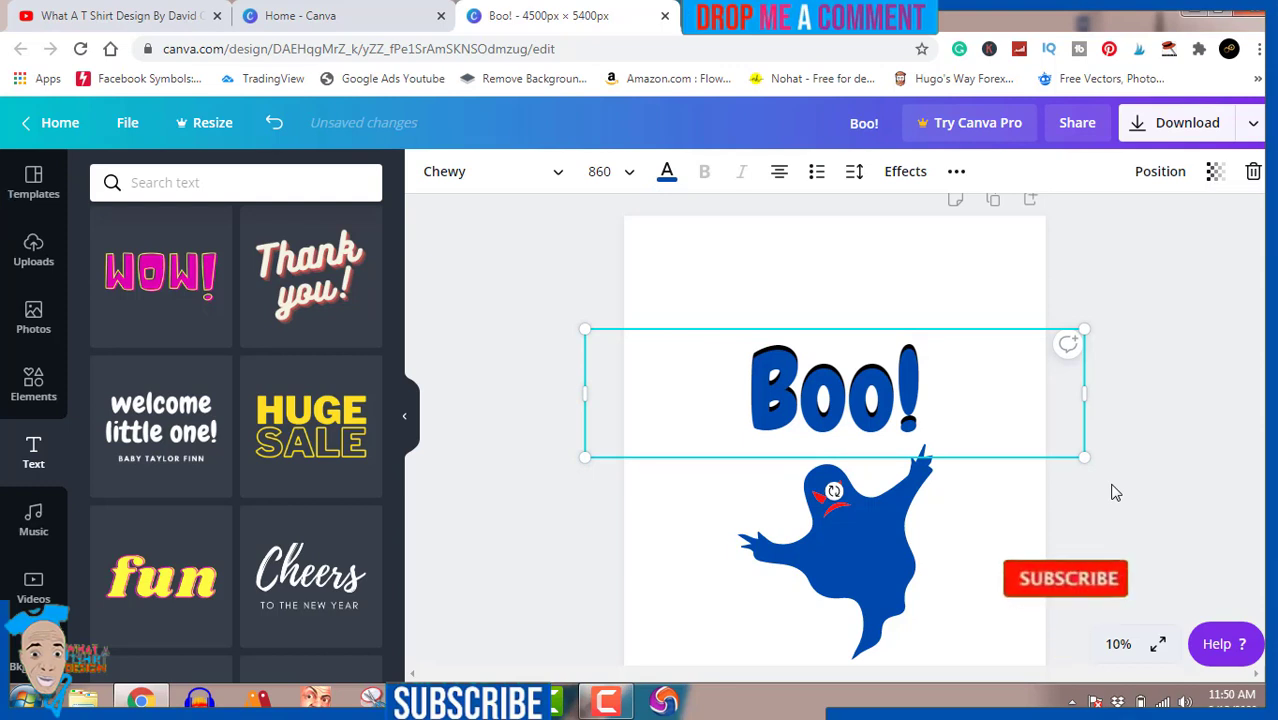
Switch the ghost's eye colour from red to black using Document Colors.
click(1180, 428)
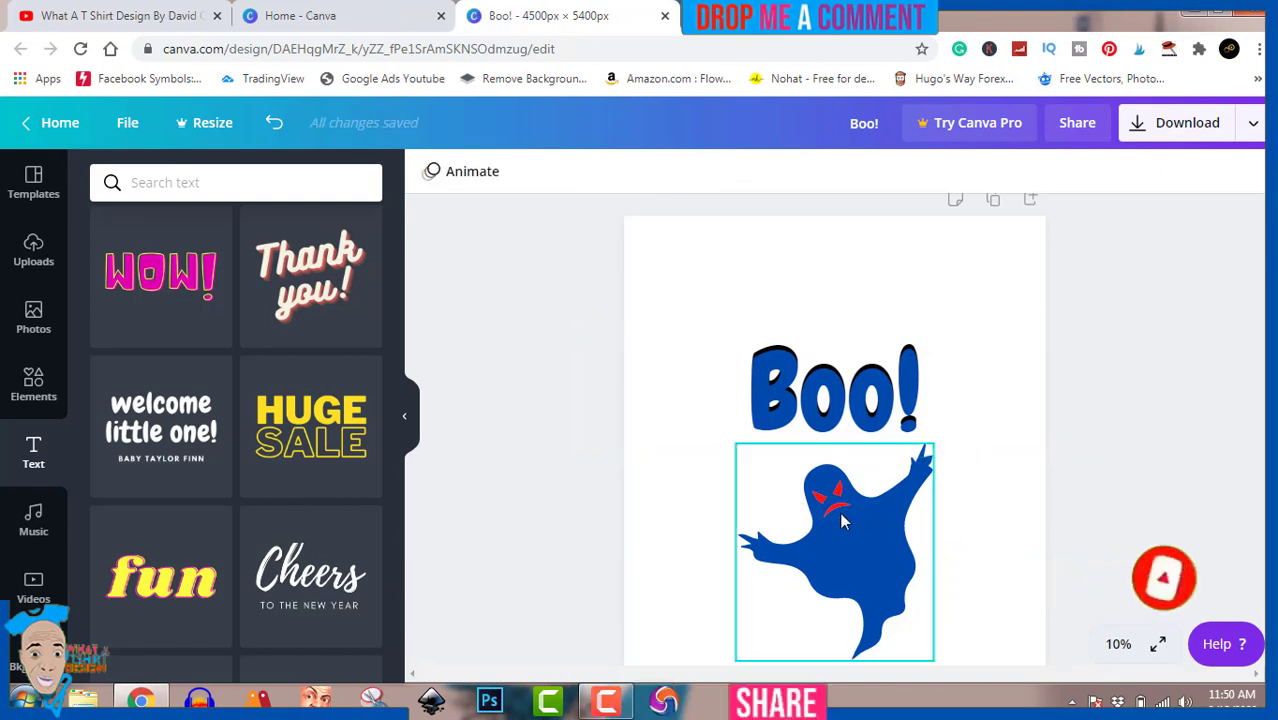
click(868, 538)
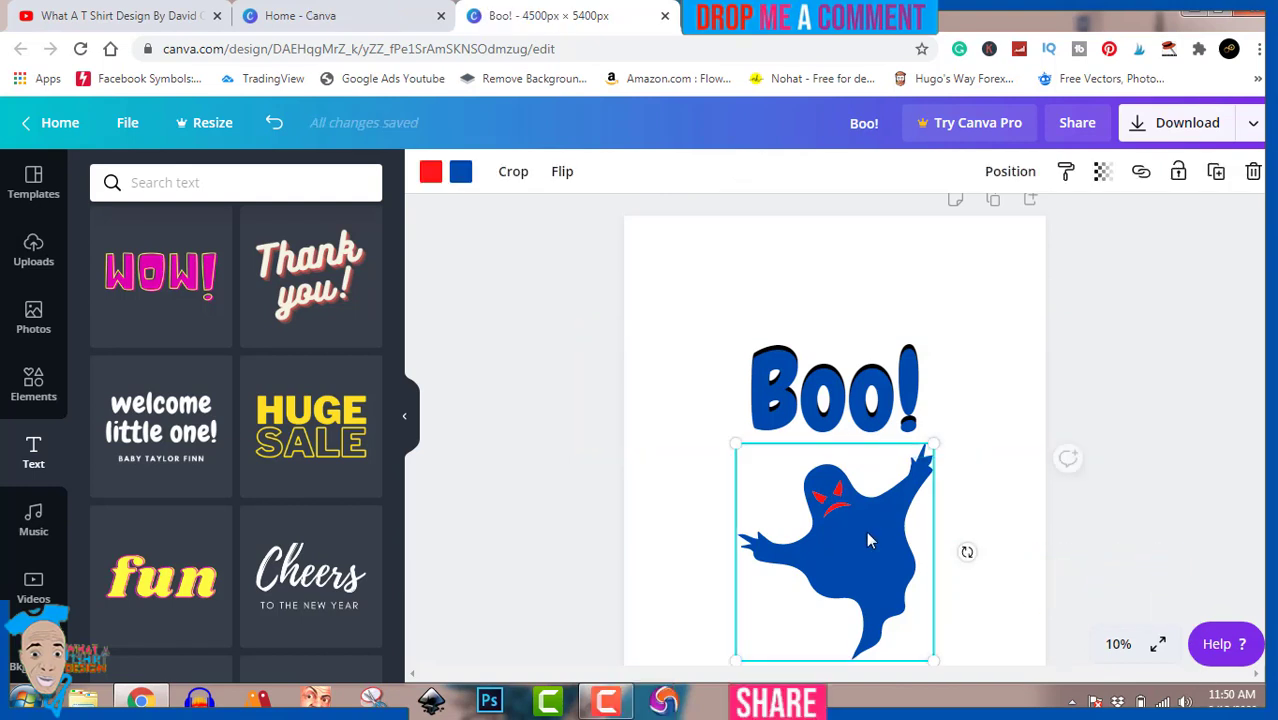
click(432, 176)
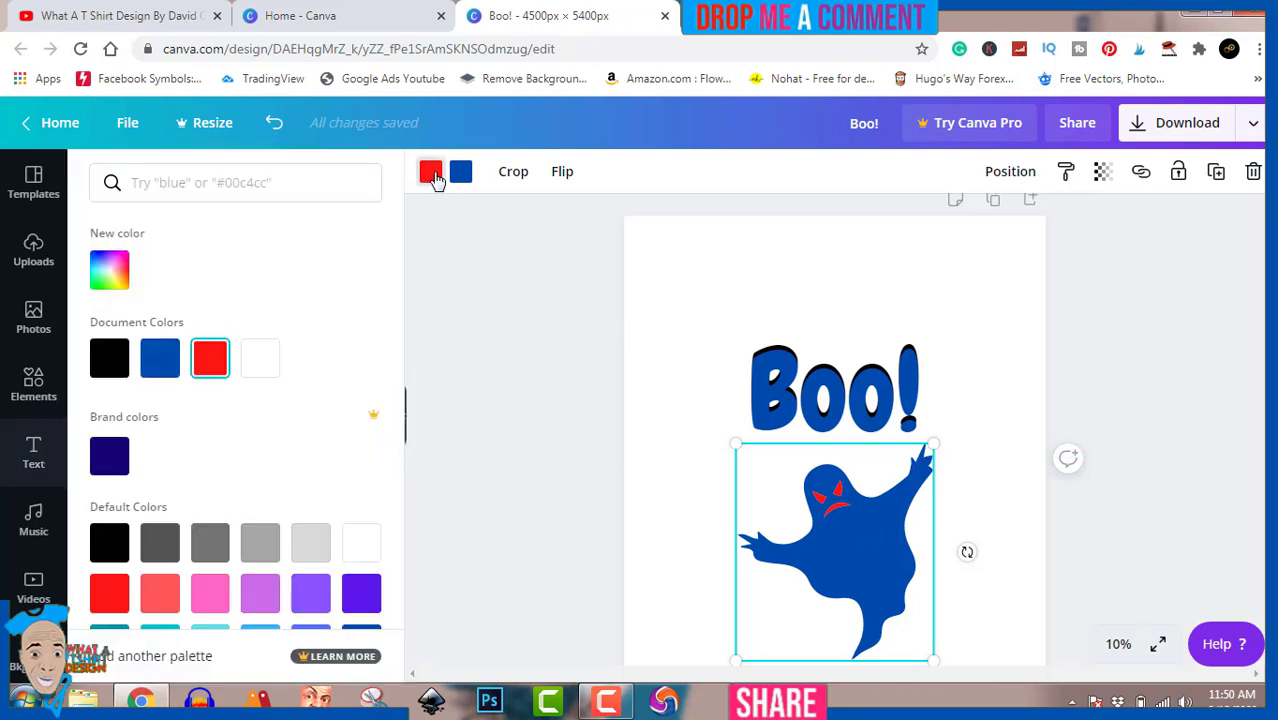
click(110, 370)
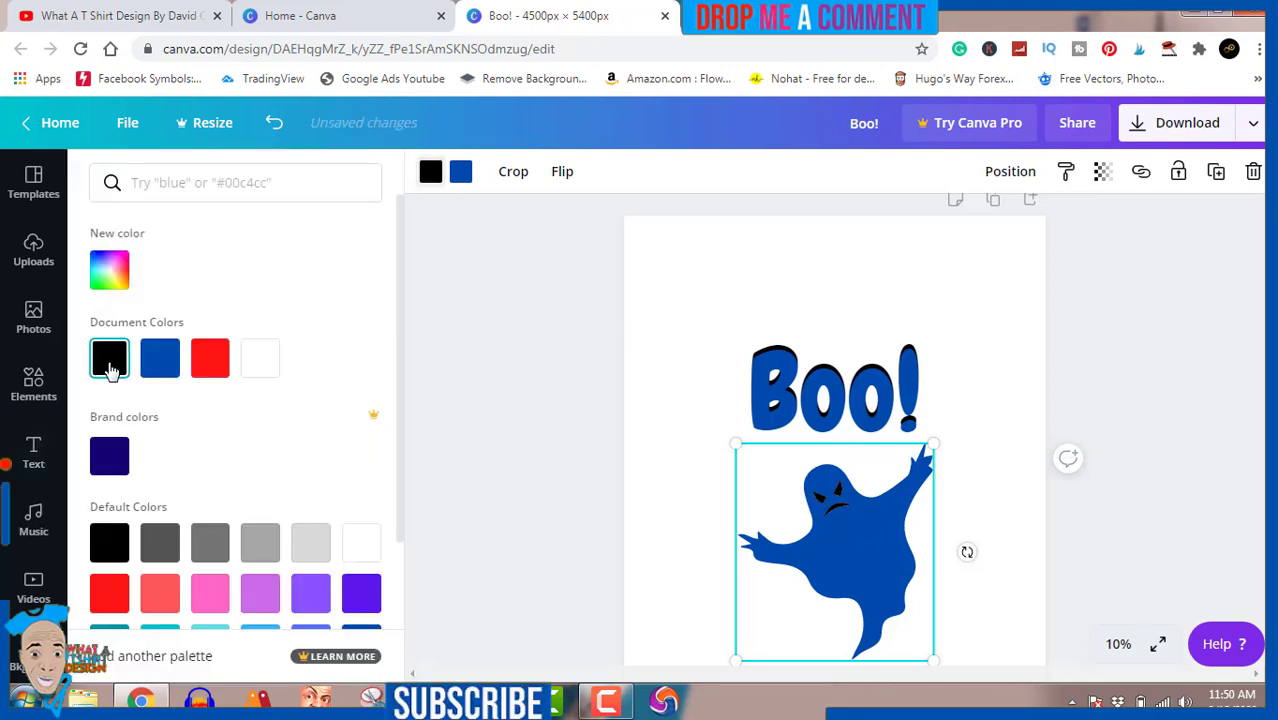
key(Escape)
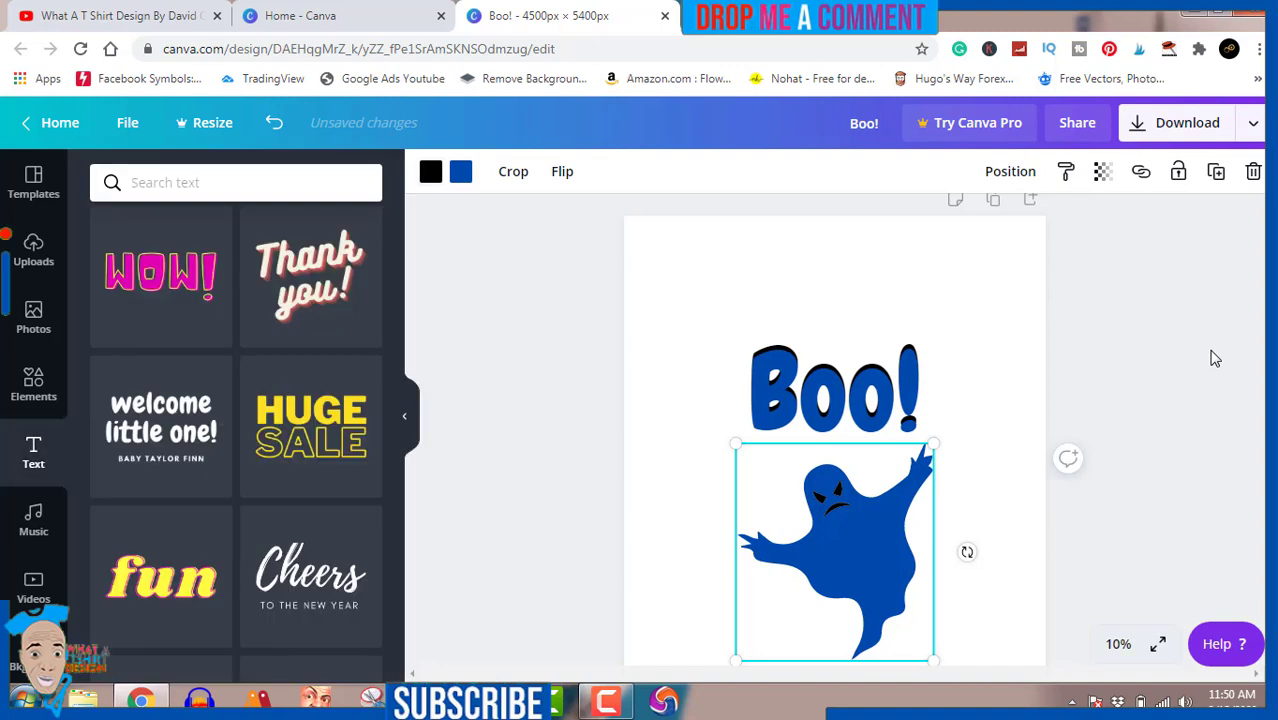
click(1208, 361)
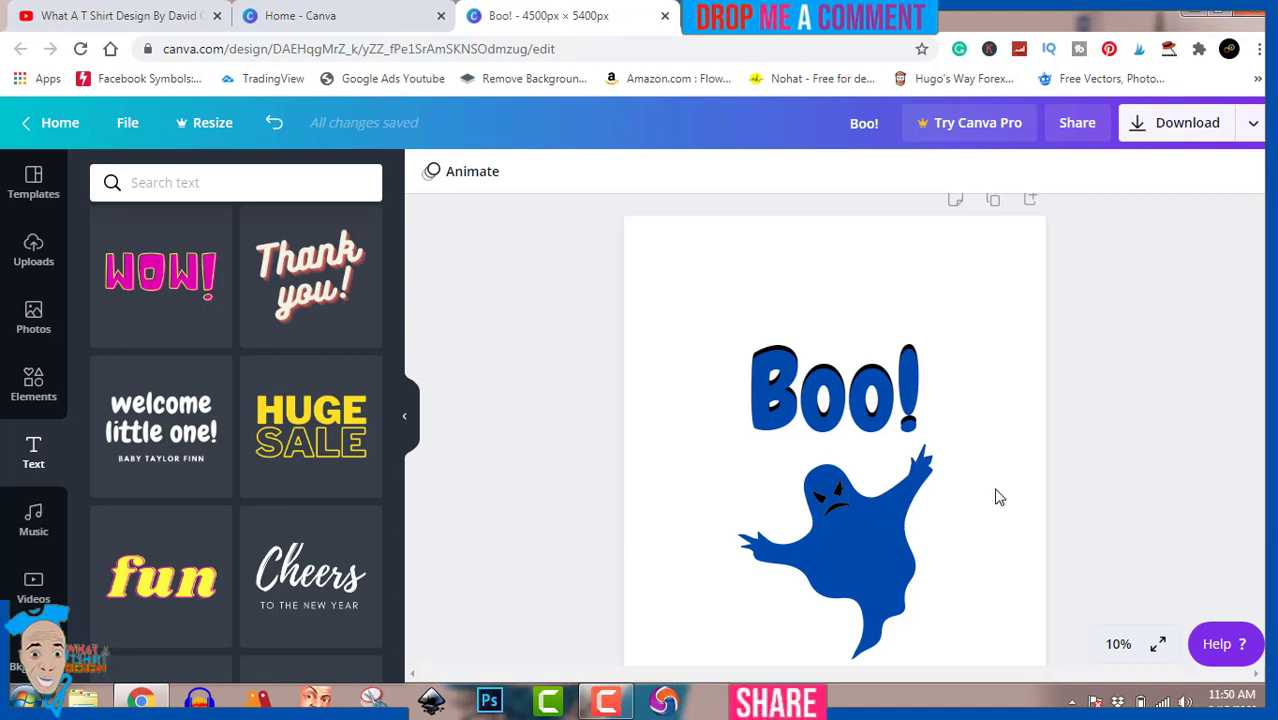
click(614, 702)
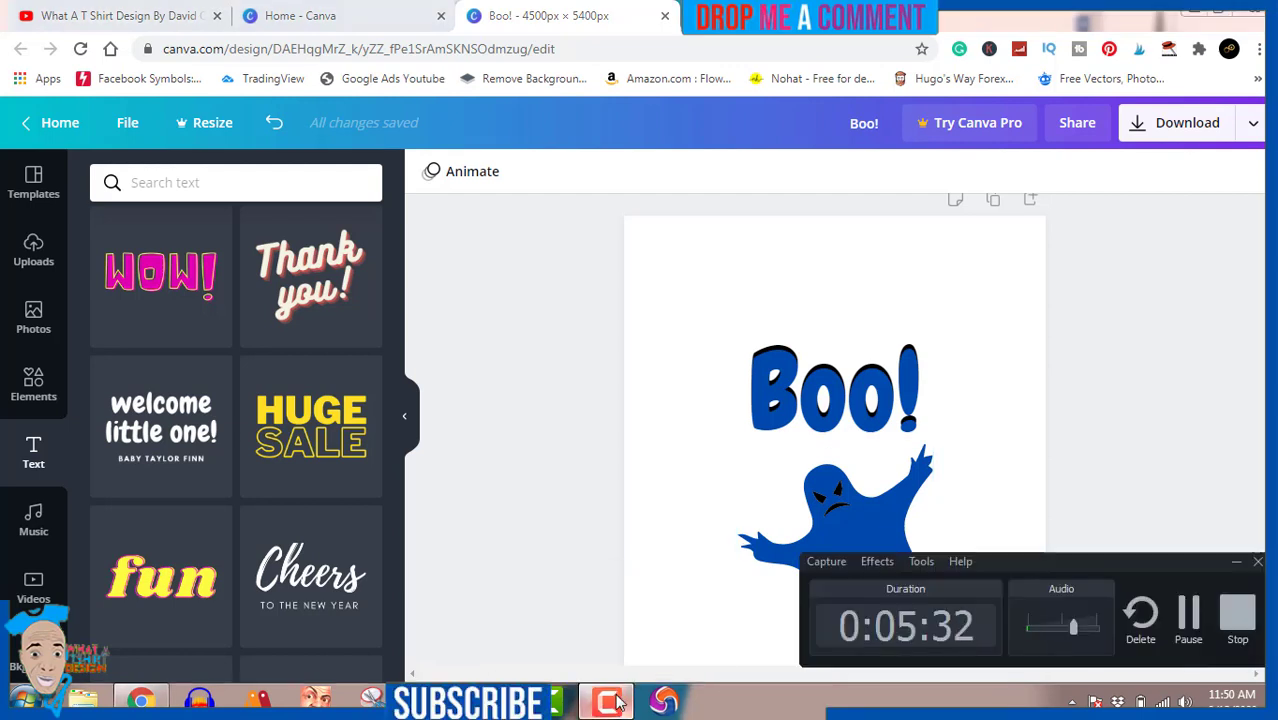
click(614, 702)
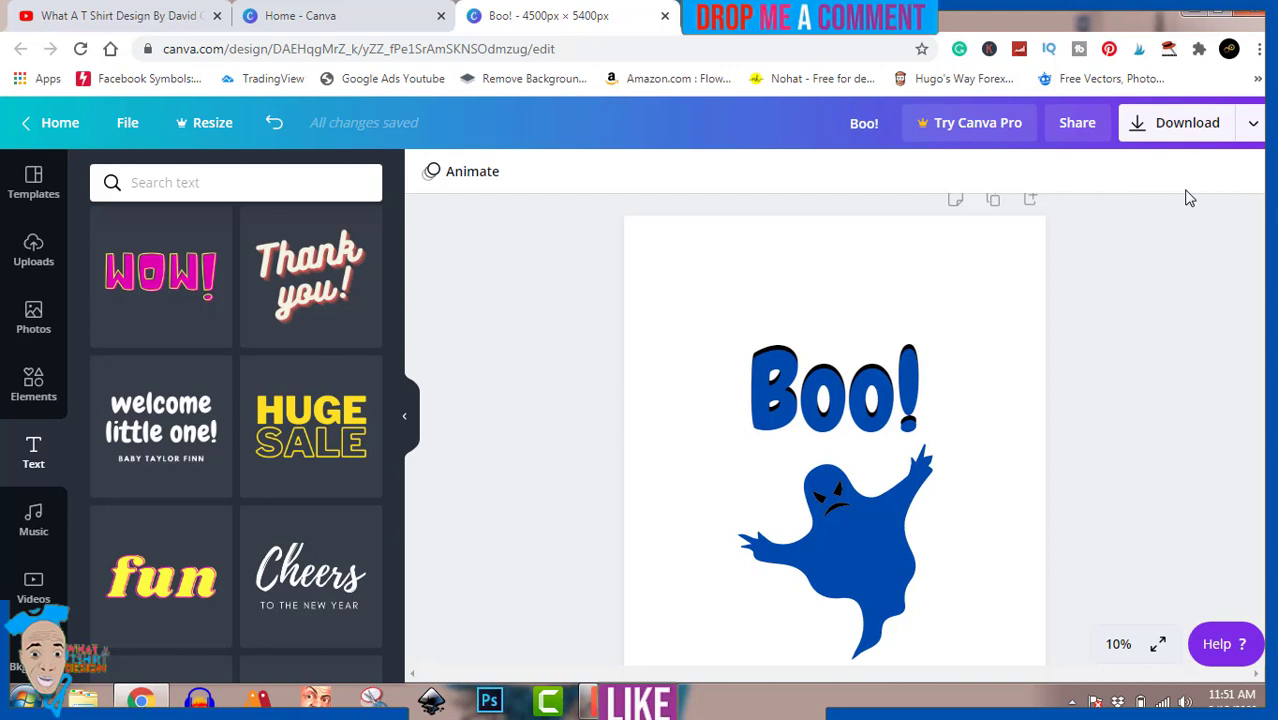
Download the design as a PNG and close the referral popup.
click(1187, 128)
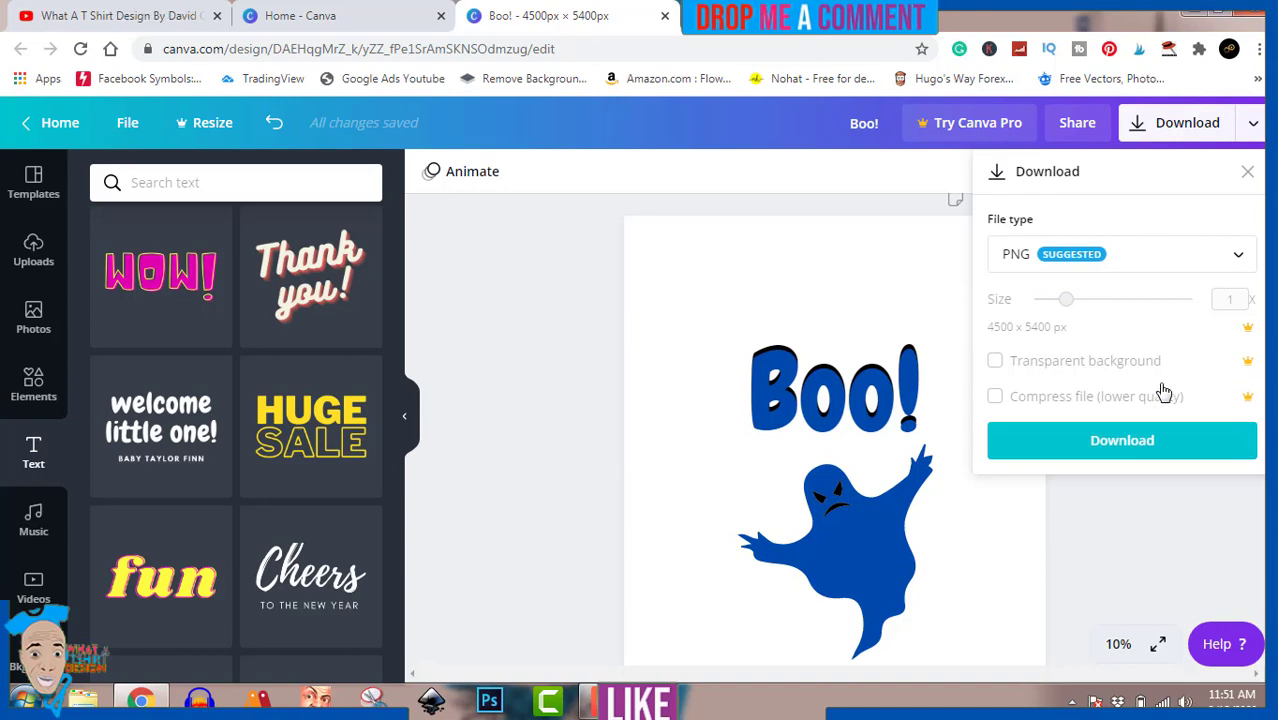
click(1003, 369)
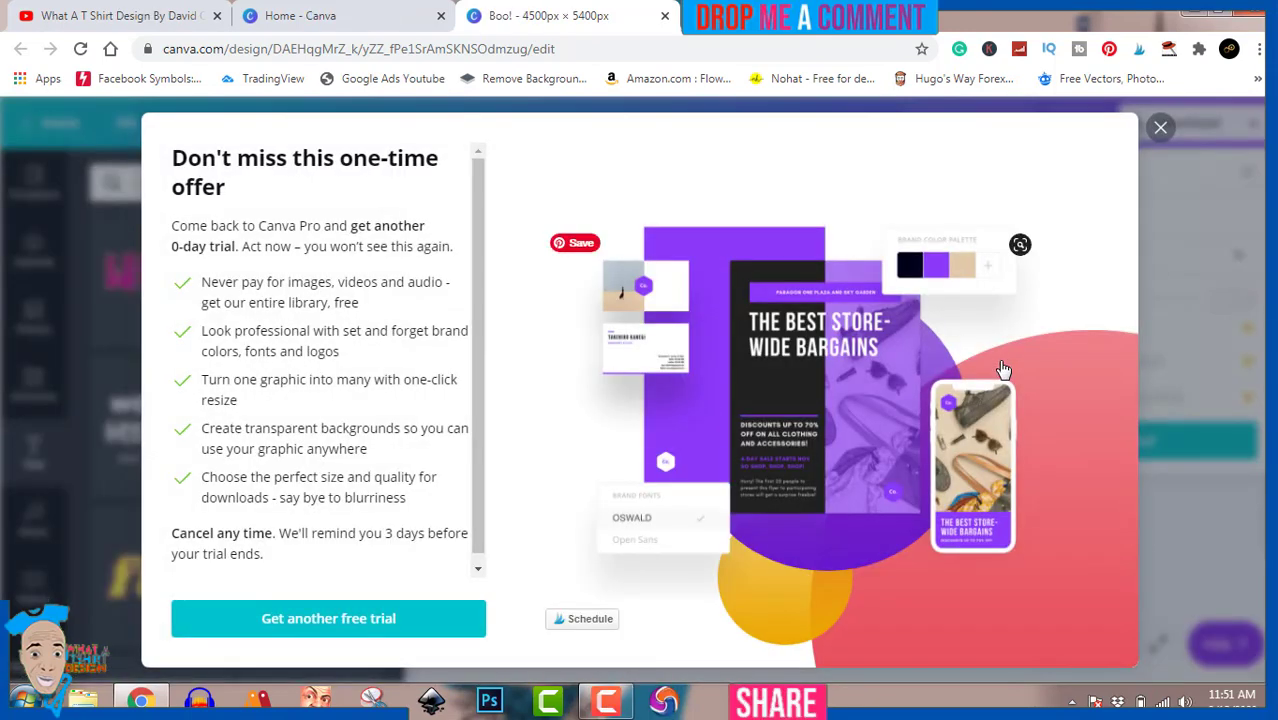
click(1161, 129)
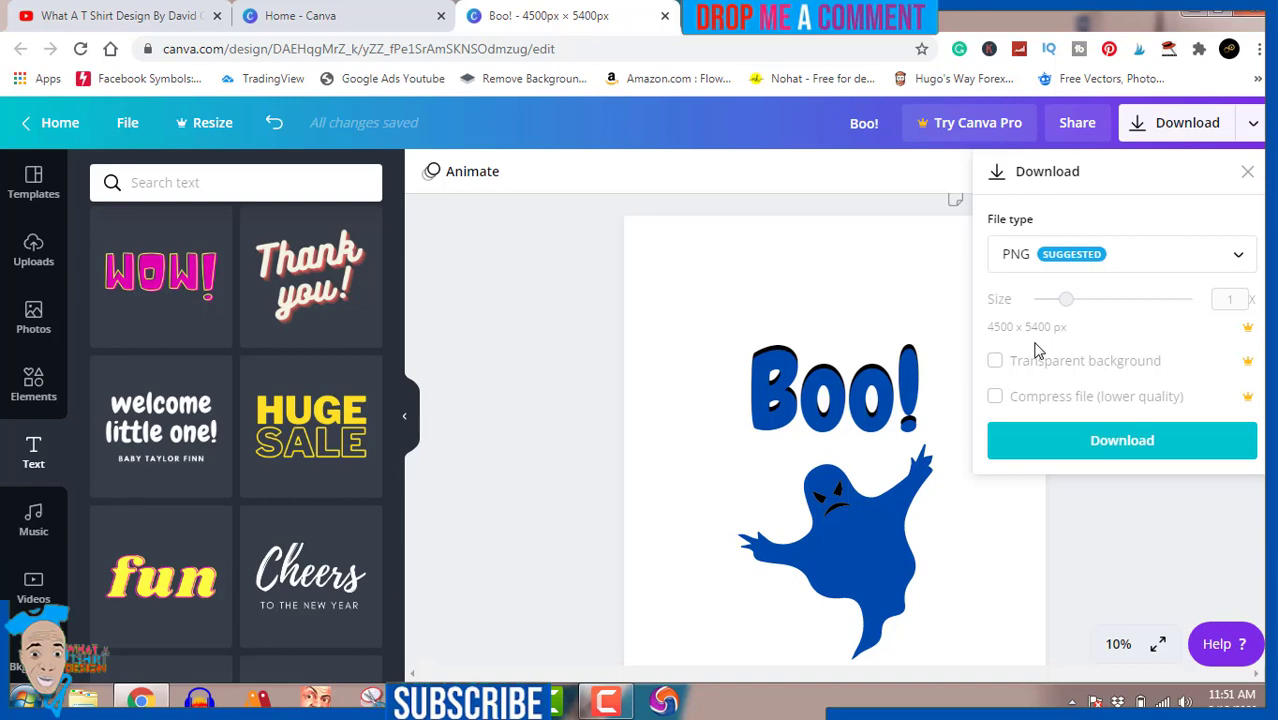
click(1130, 445)
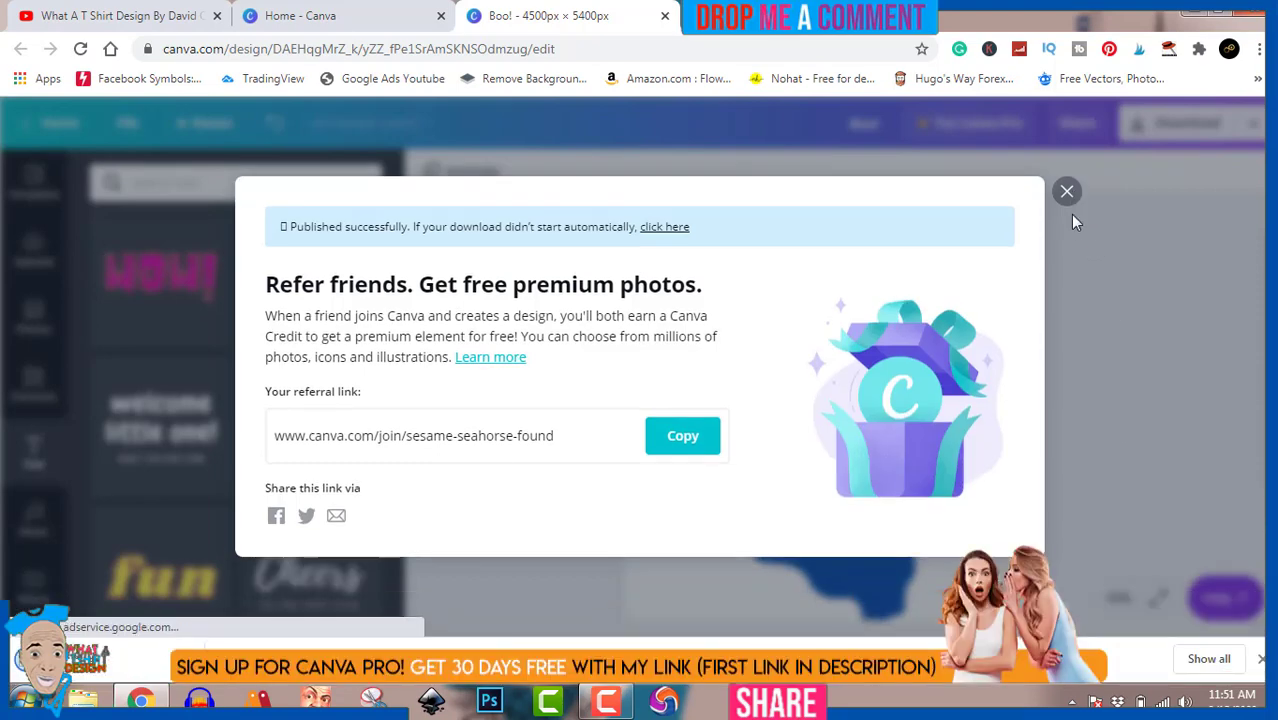
click(1068, 215)
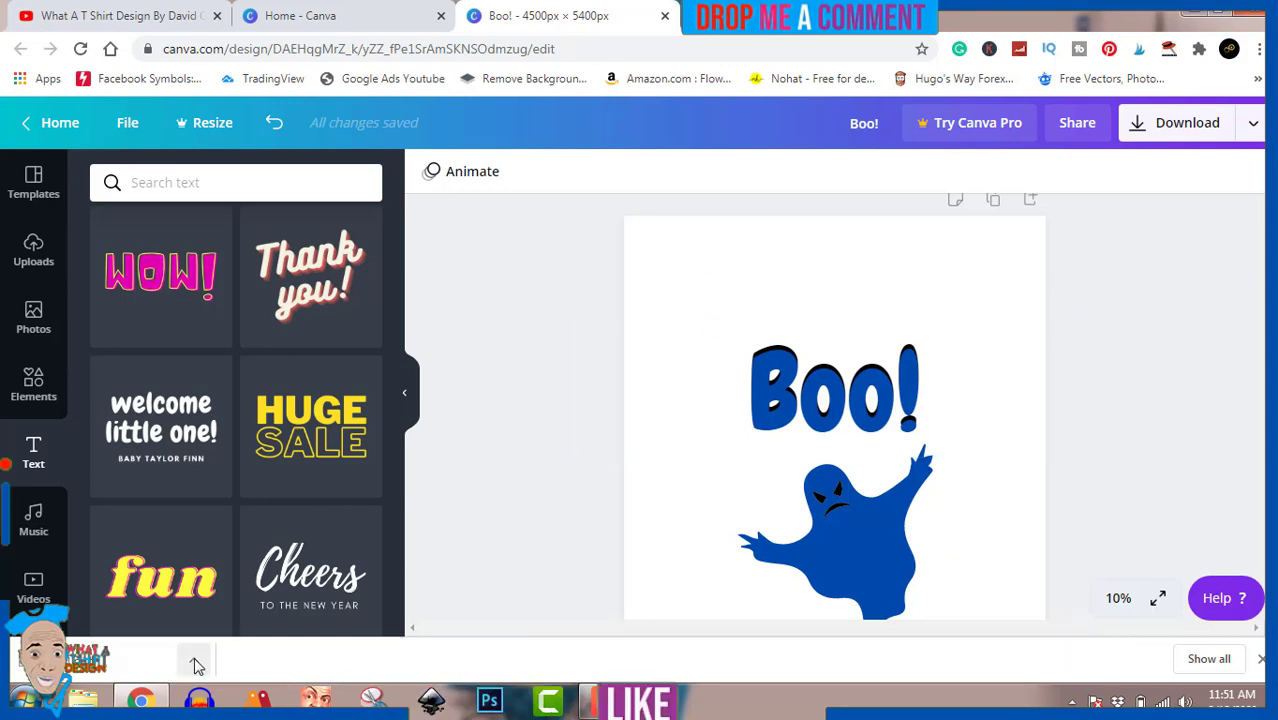
click(194, 660)
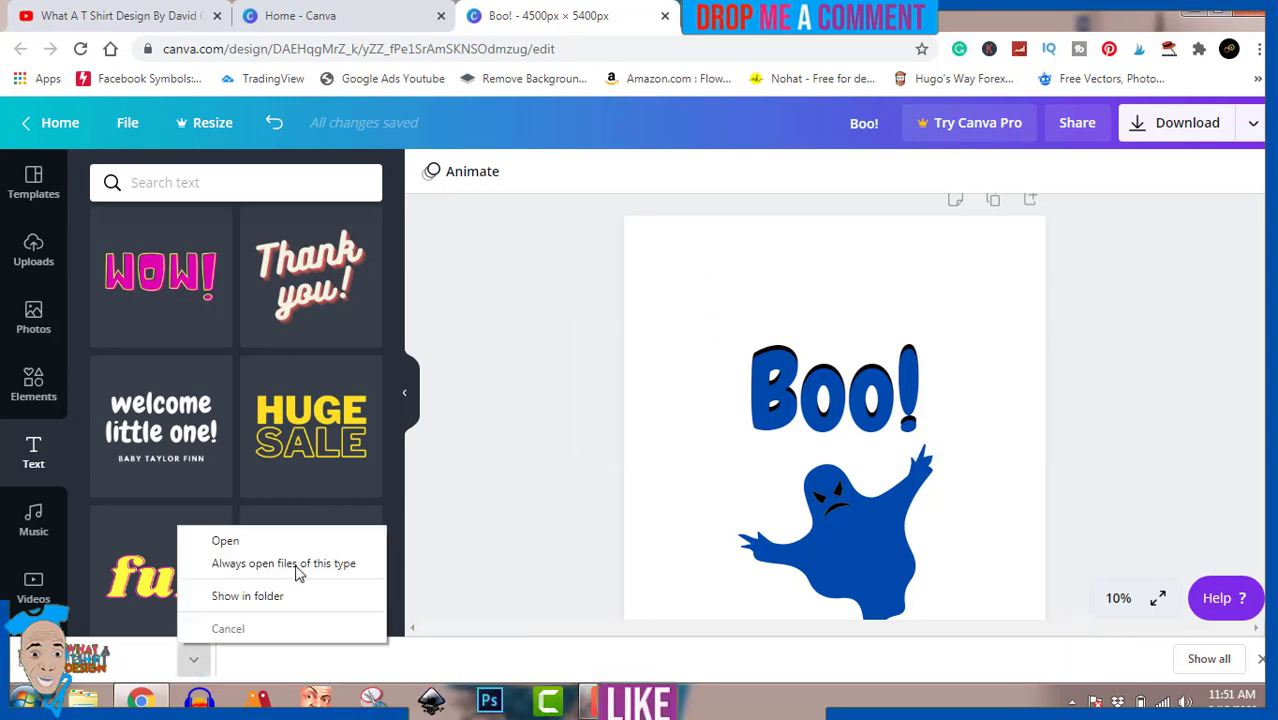
click(338, 596)
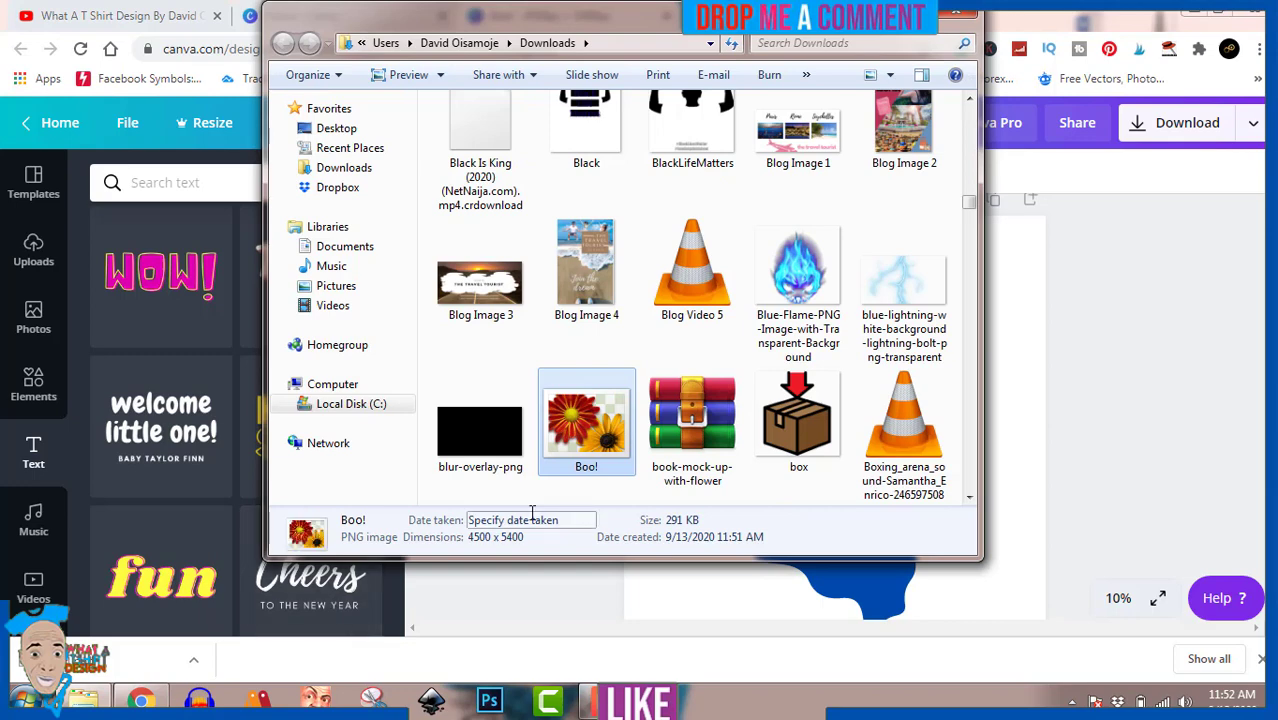
double_click(603, 412)
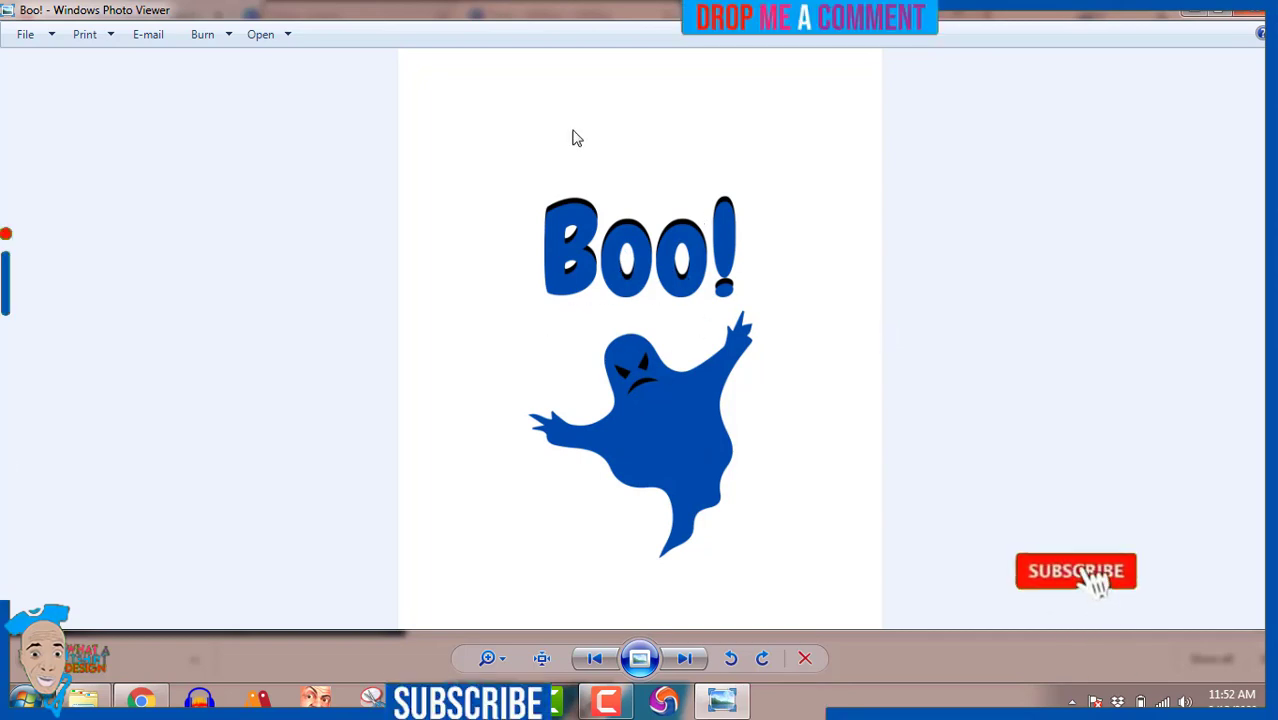
click(1258, 18)
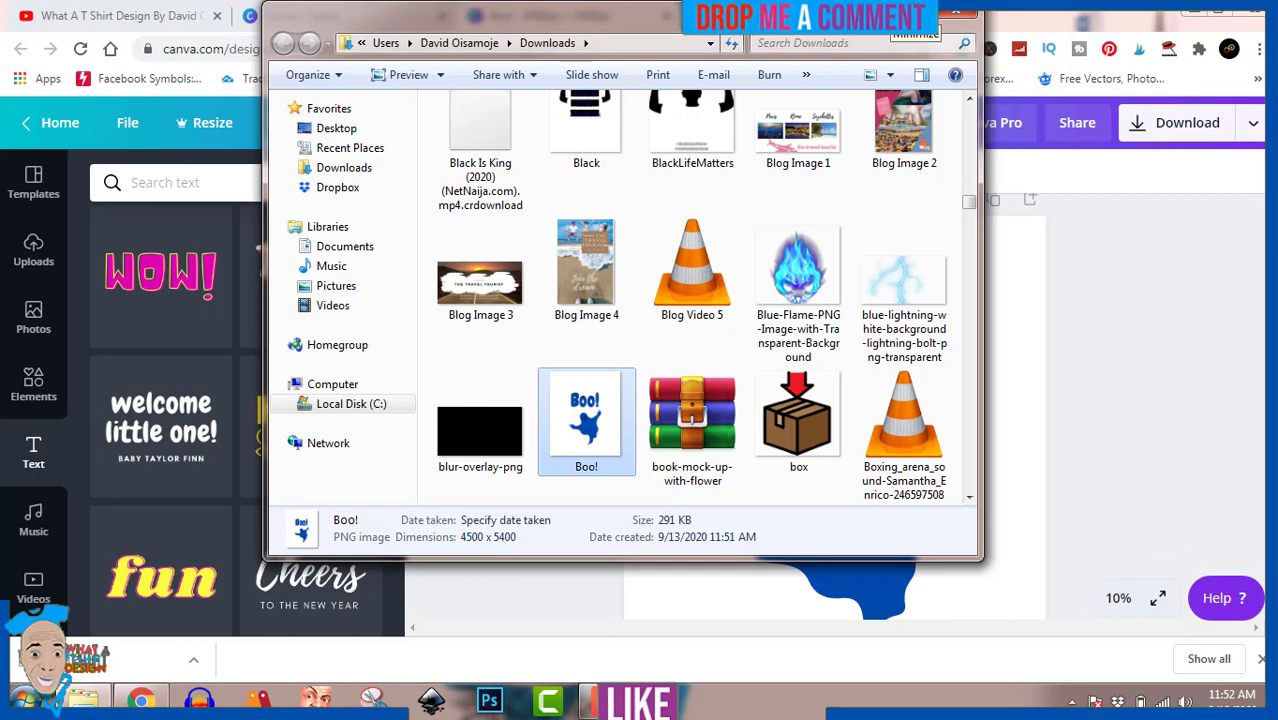
click(912, 12)
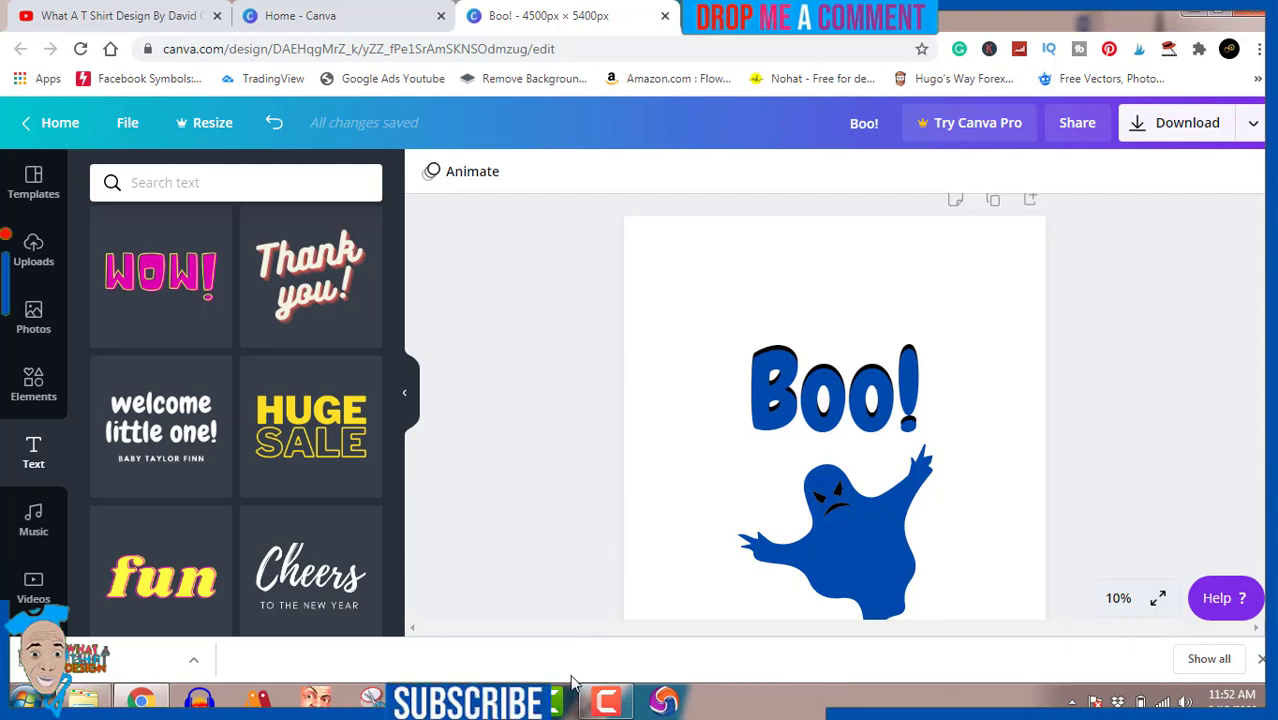
Add the sketched white ghost below Boo! and delete the old blue ghost.
click(612, 704)
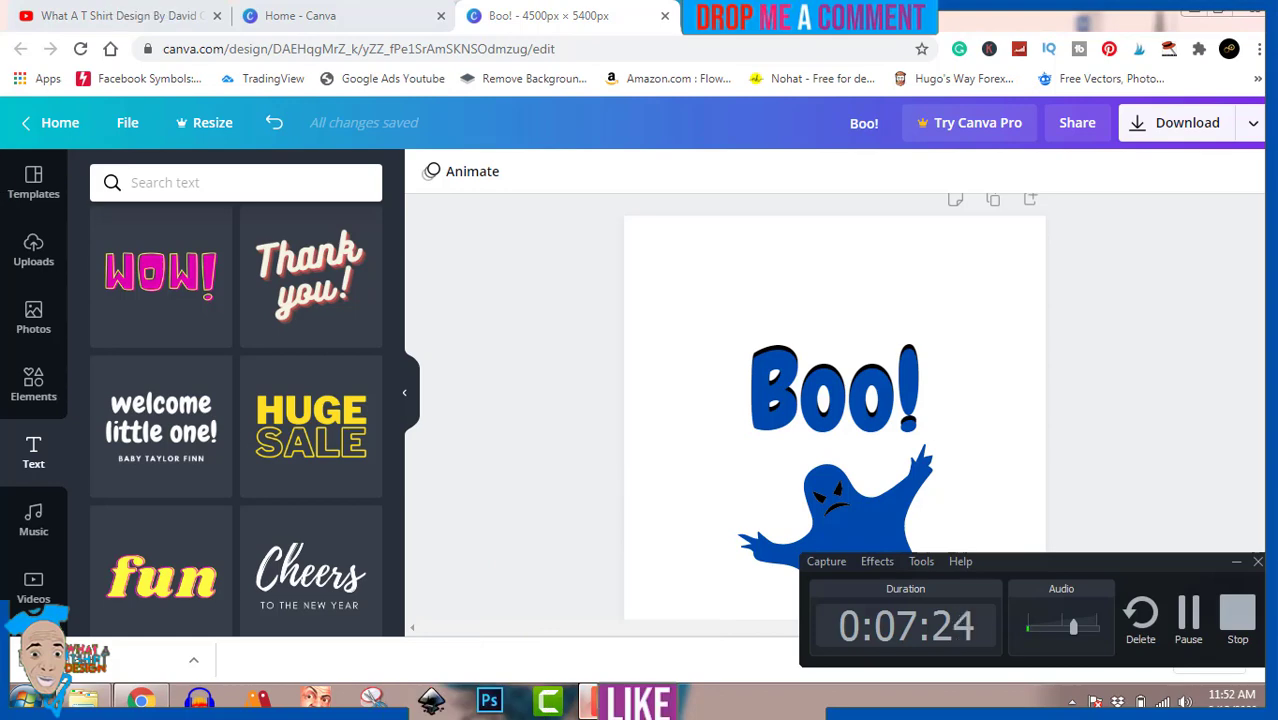
click(42, 402)
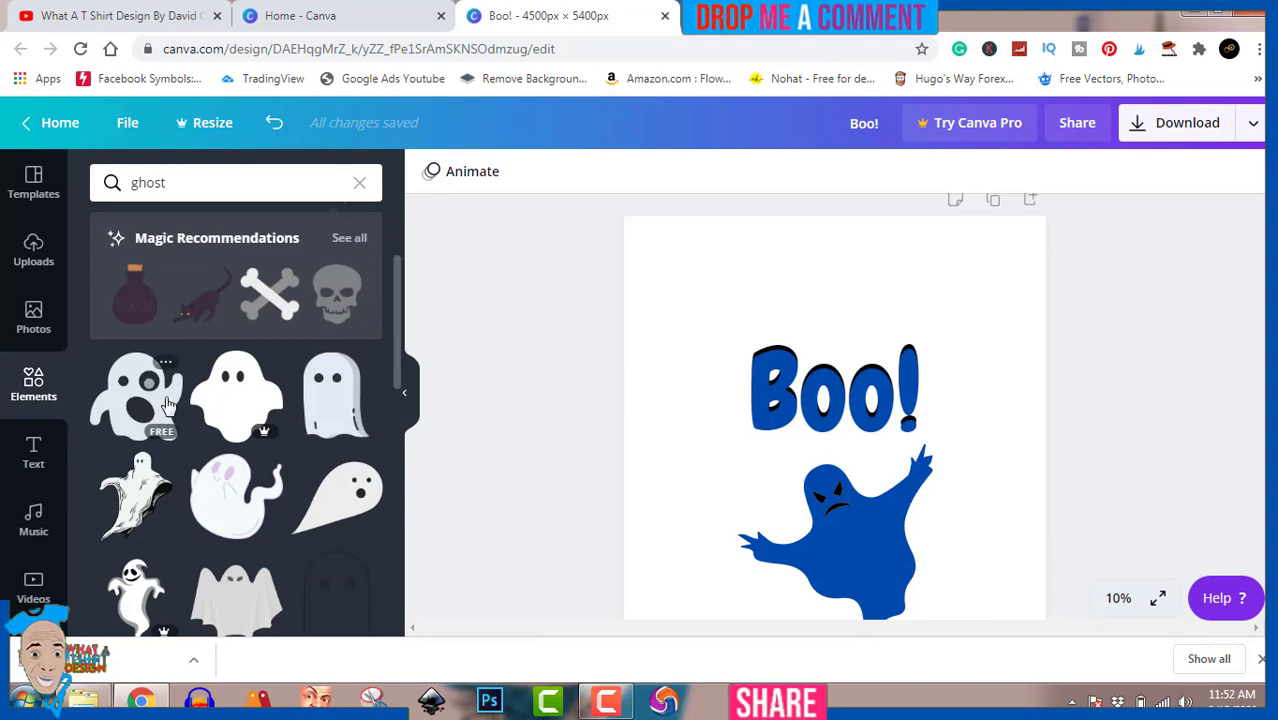
click(129, 514)
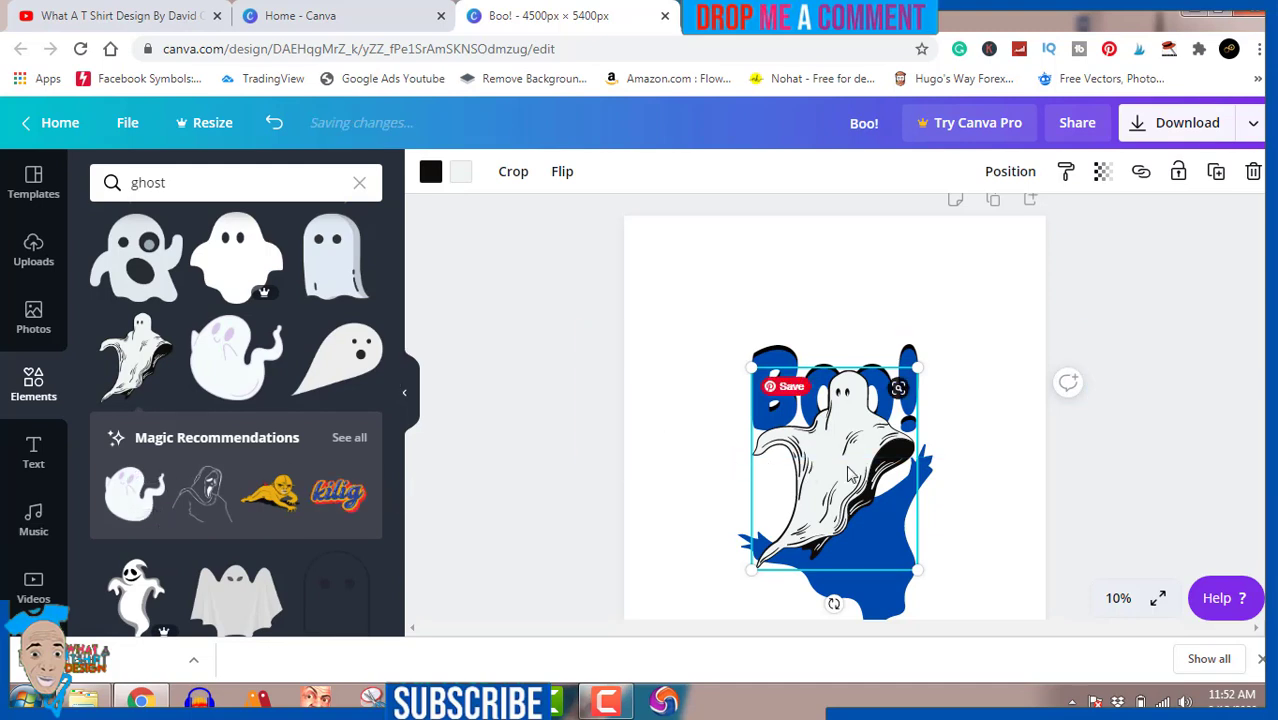
drag(848, 474, 845, 495)
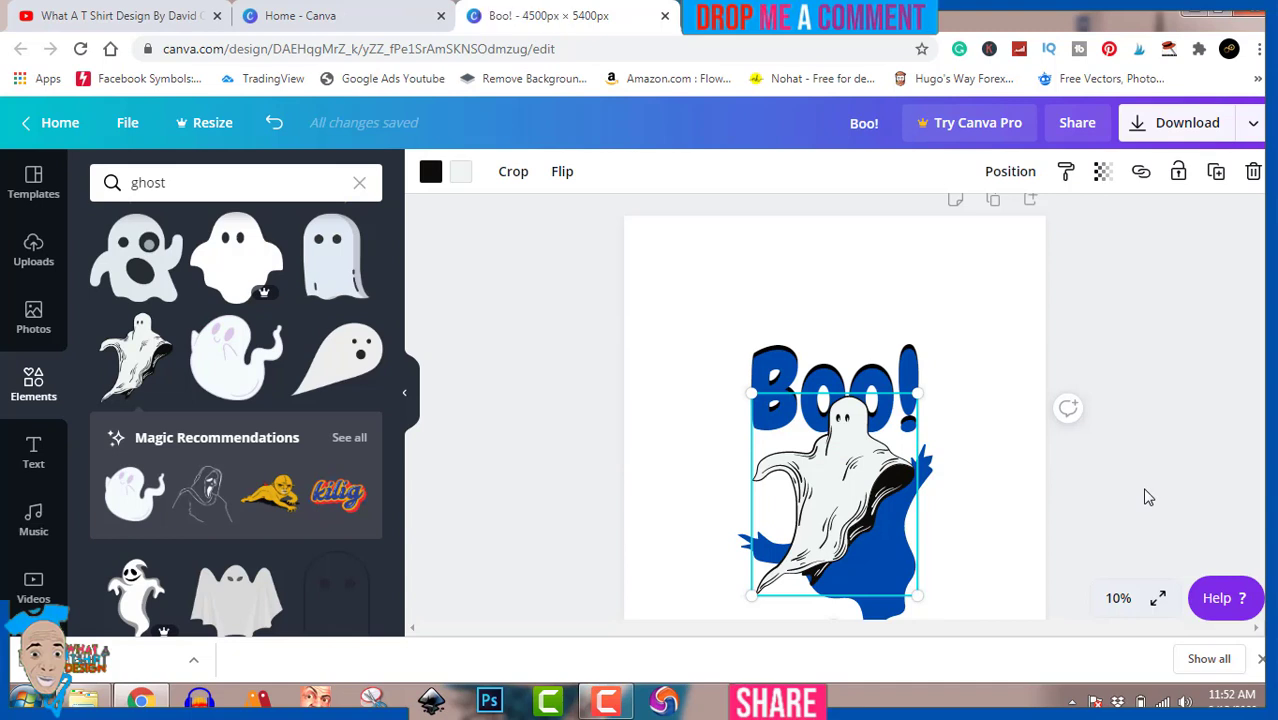
click(1148, 497)
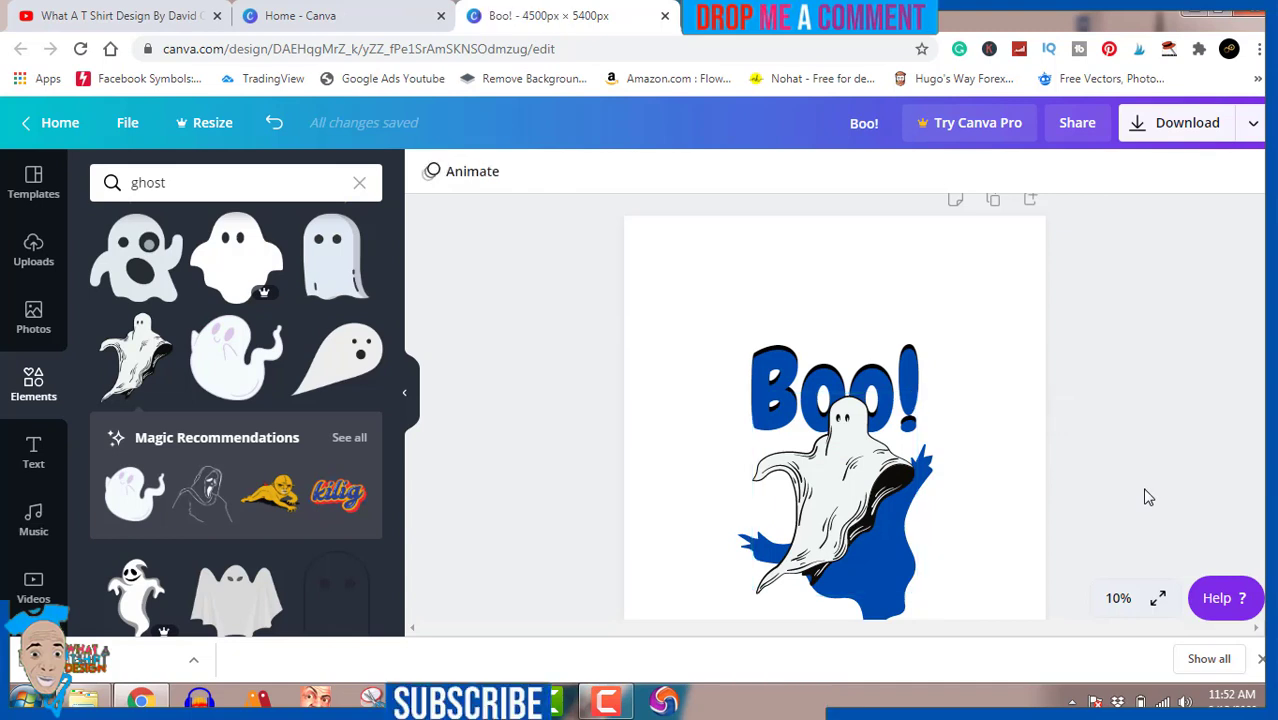
click(896, 617)
key(Delete)
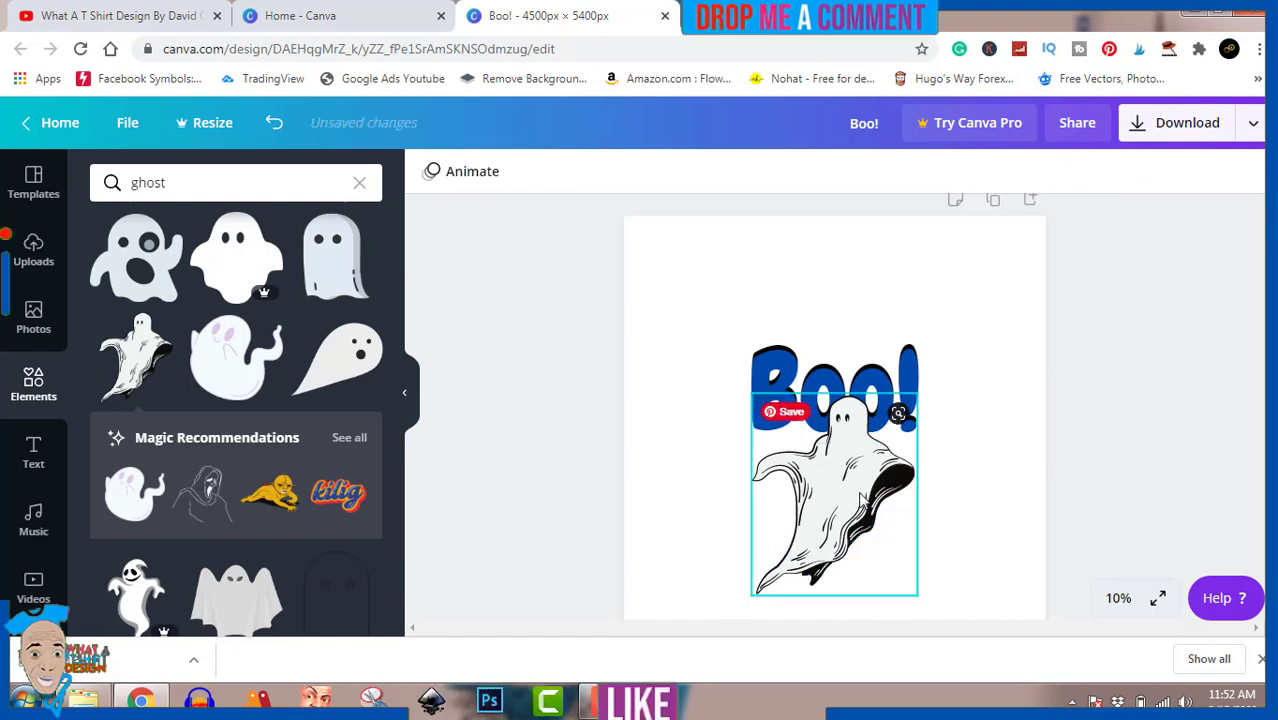
Enlarge the sketched ghost and shift it left to sit beneath Boo!
click(903, 559)
drag(917, 597, 1000, 665)
drag(913, 520, 856, 515)
Enlarge the blue Boo! text and move it to the top of the page.
click(1202, 360)
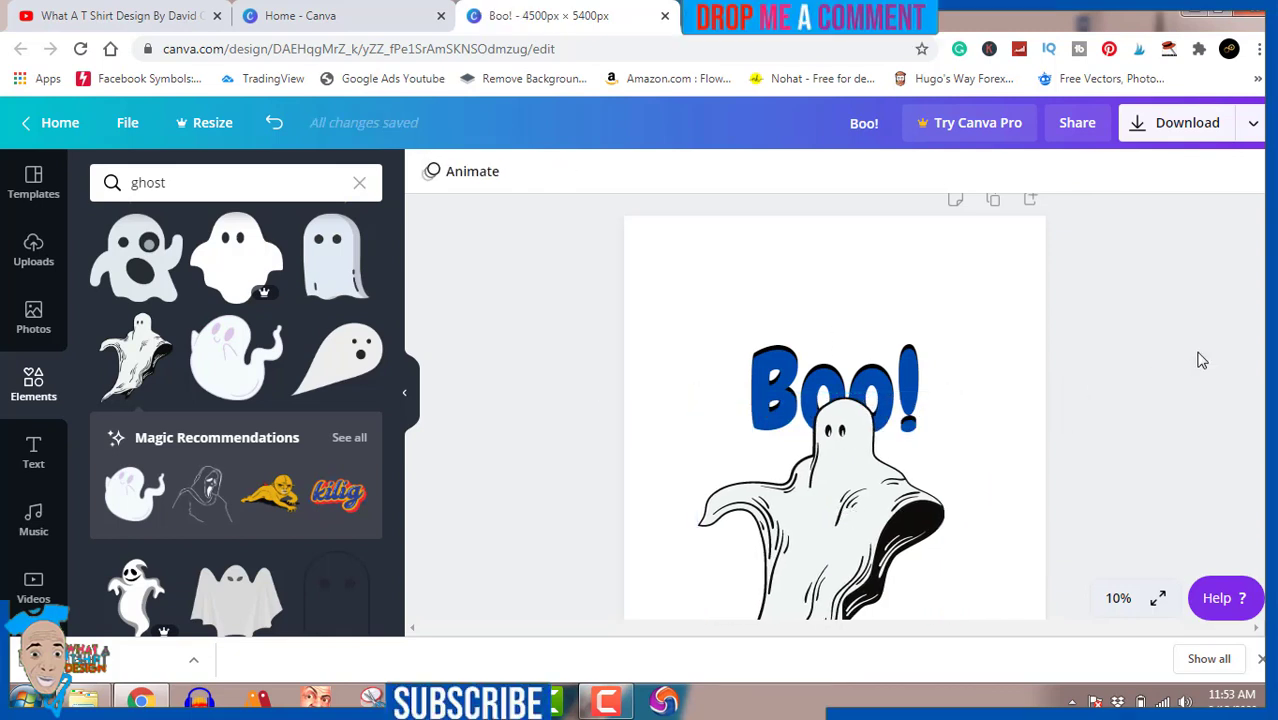
click(851, 359)
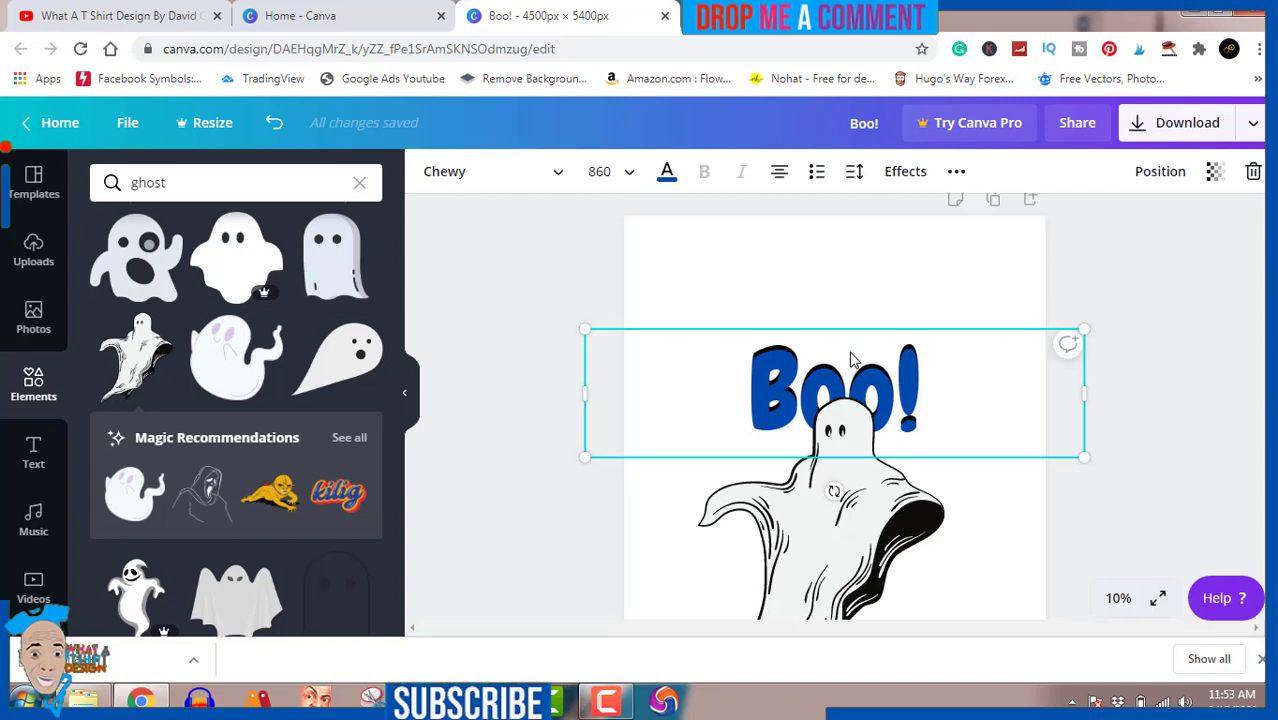
drag(1085, 456, 1193, 531)
drag(983, 432, 903, 287)
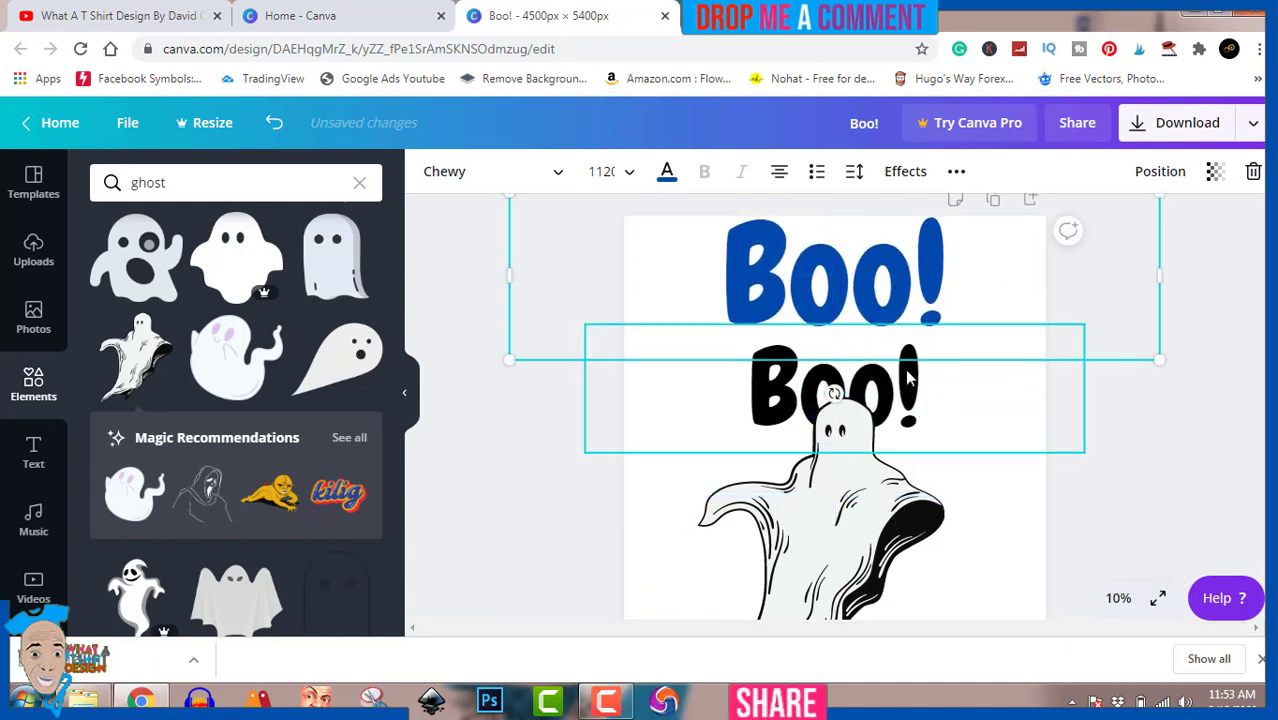
Enlarge the black Boo! above the ghost and lay the blue Boo! over it, slightly offset, as a shadow.
click(909, 381)
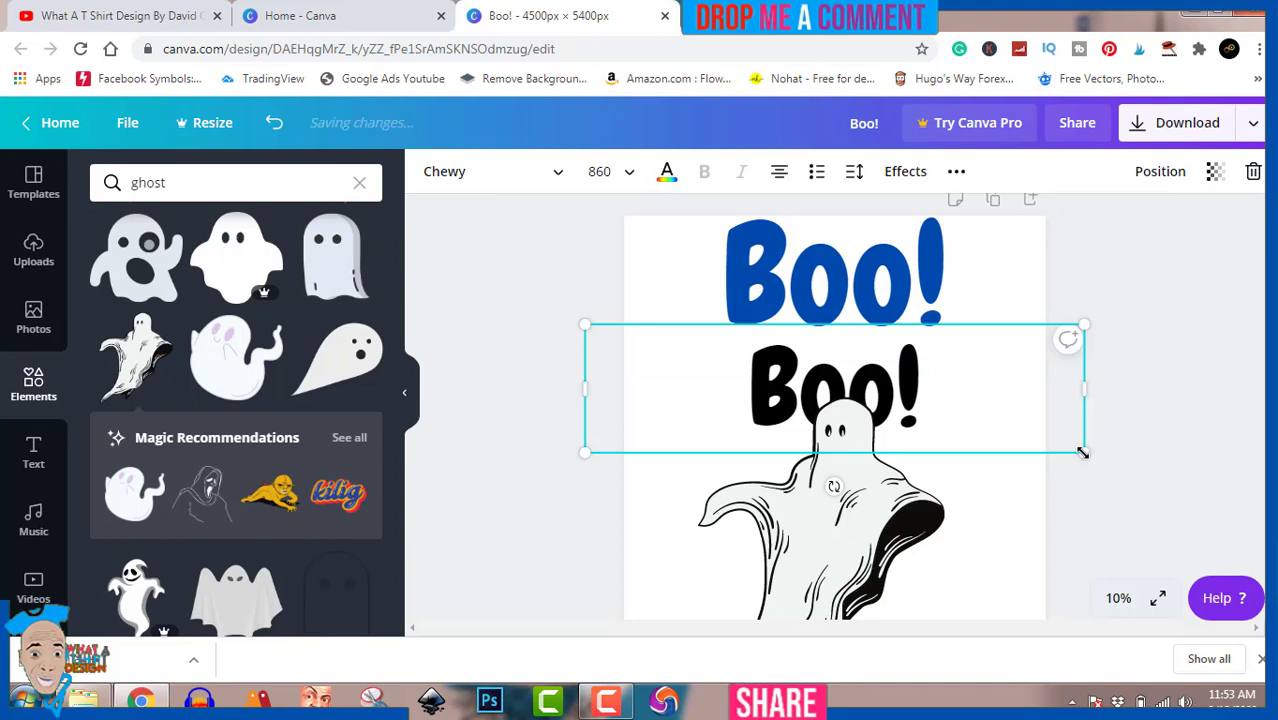
drag(1085, 452, 1258, 582)
drag(1015, 428, 908, 375)
drag(915, 230, 918, 312)
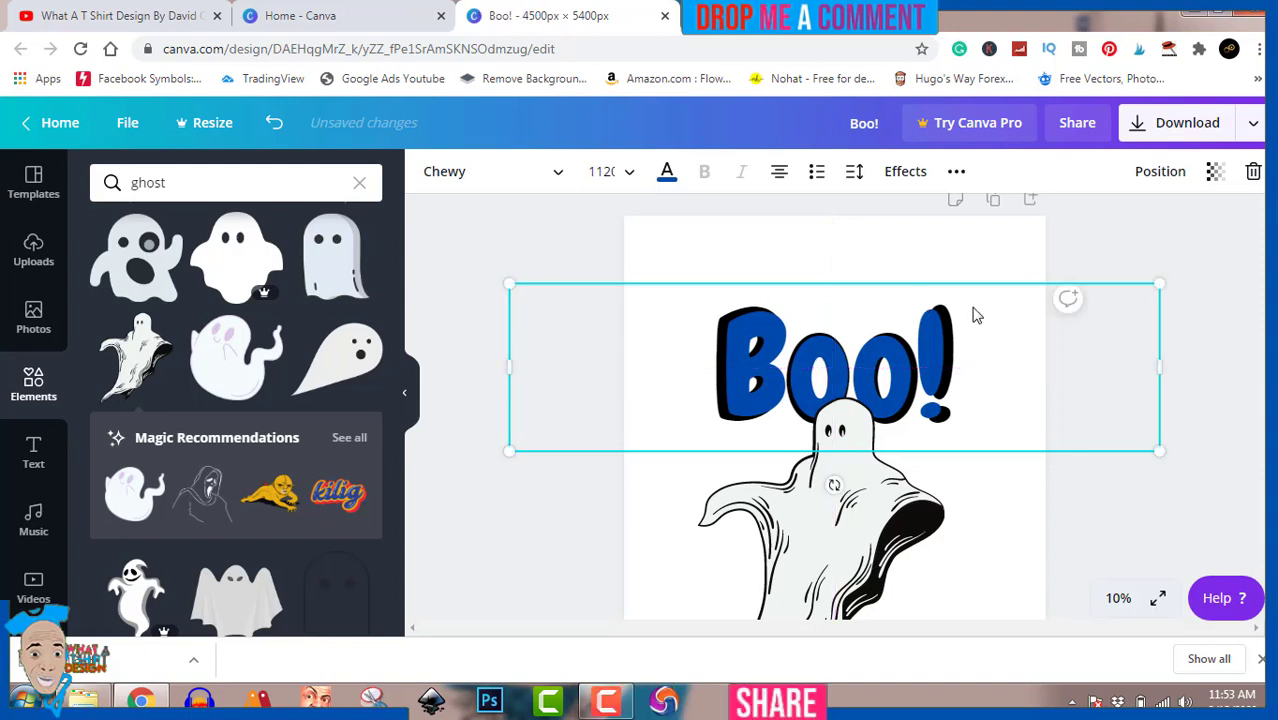
click(1220, 325)
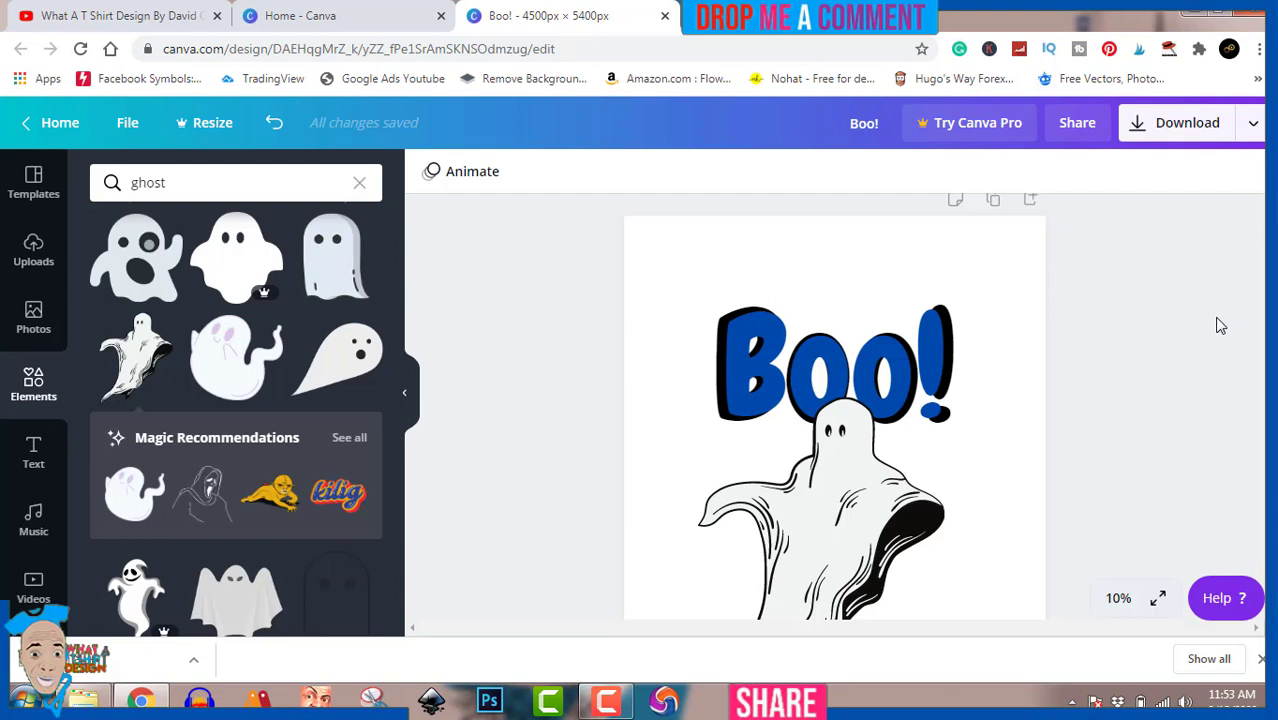
Download the ghost design as a PNG and dismiss the Content Planner promotion.
click(1180, 127)
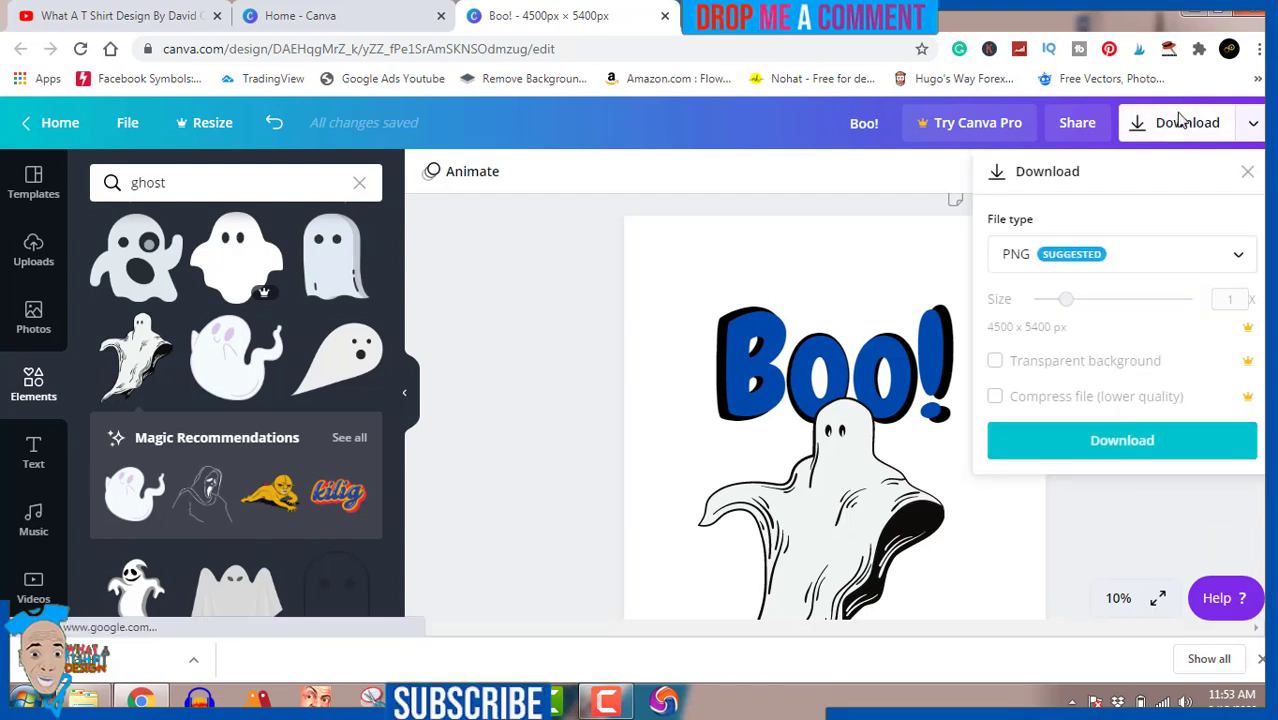
click(1100, 443)
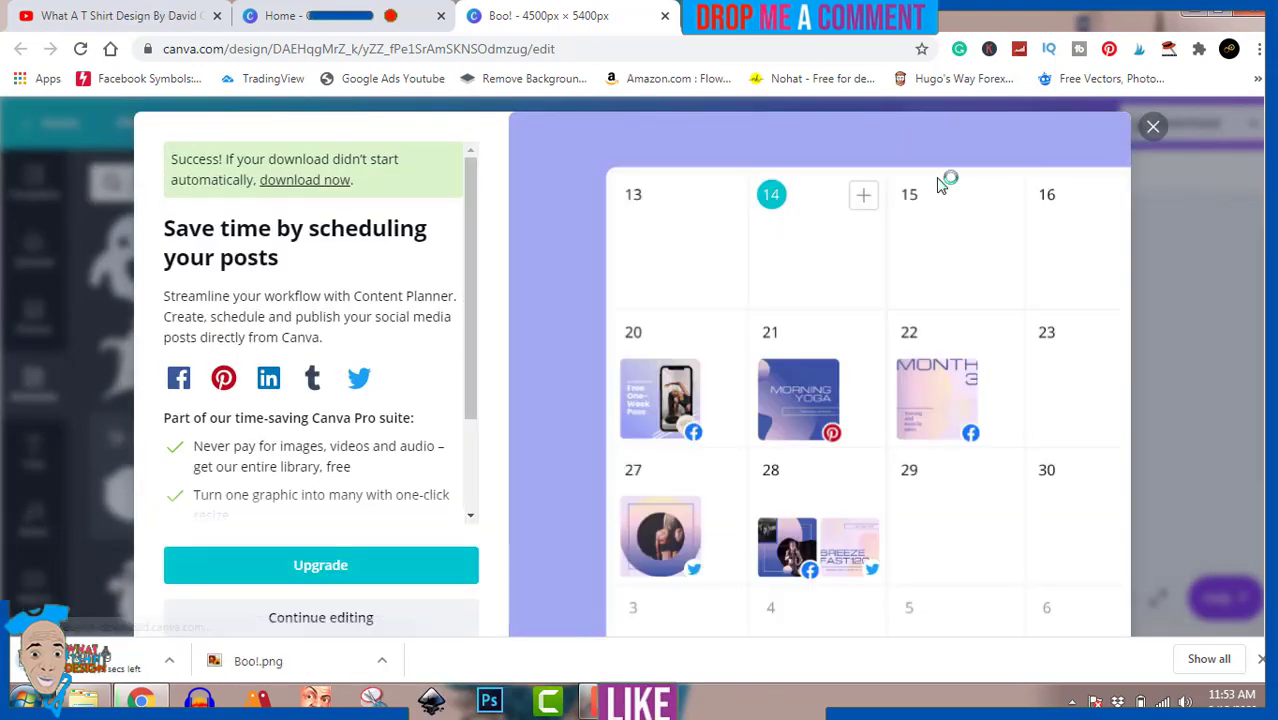
click(1153, 128)
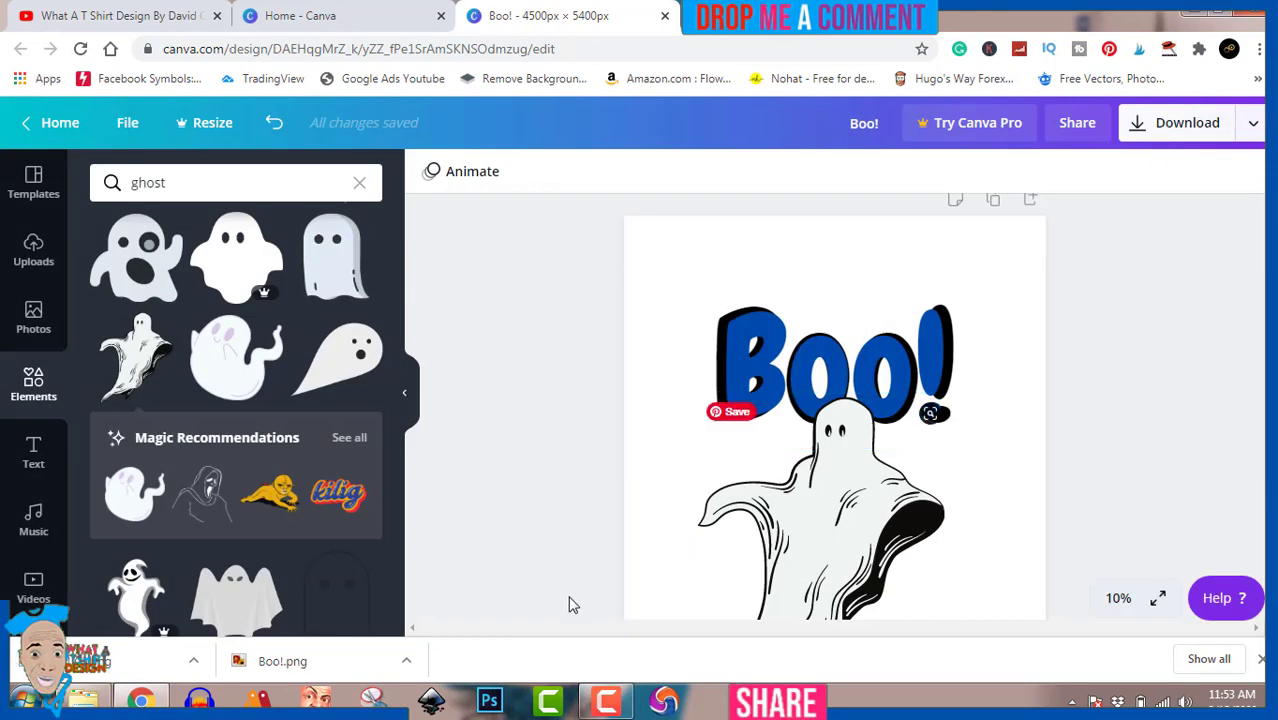
click(193, 661)
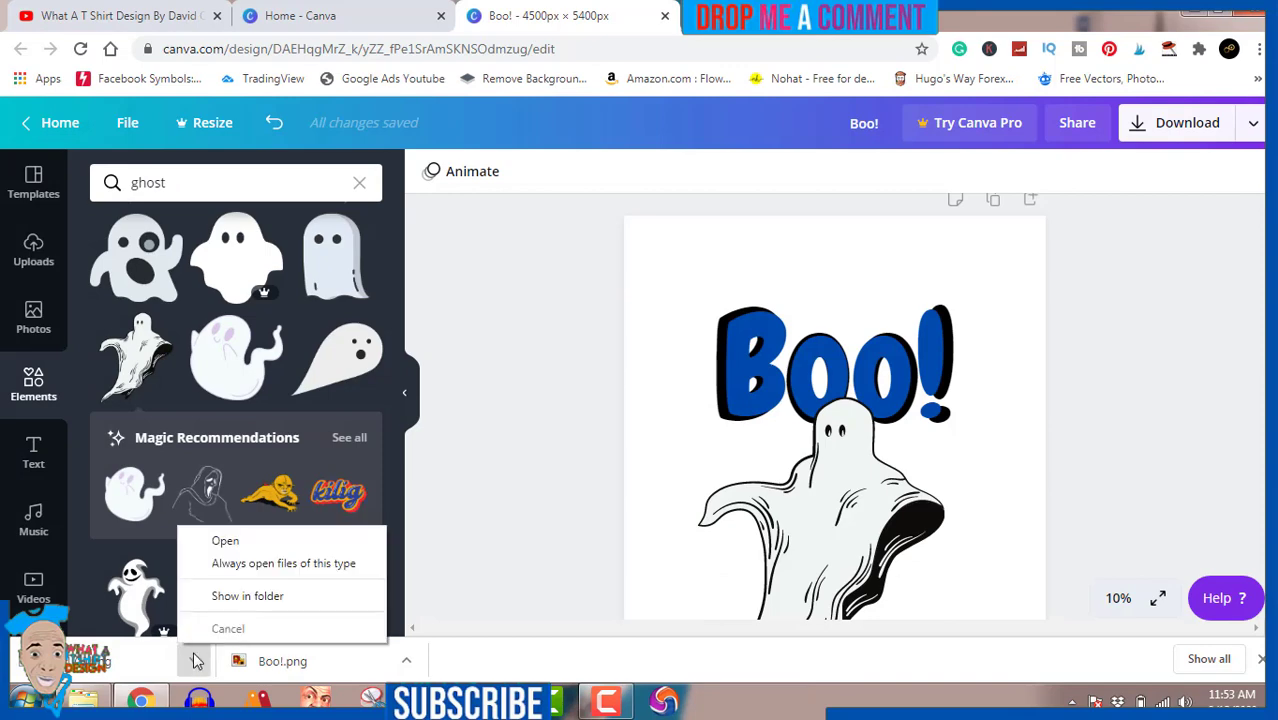
click(247, 596)
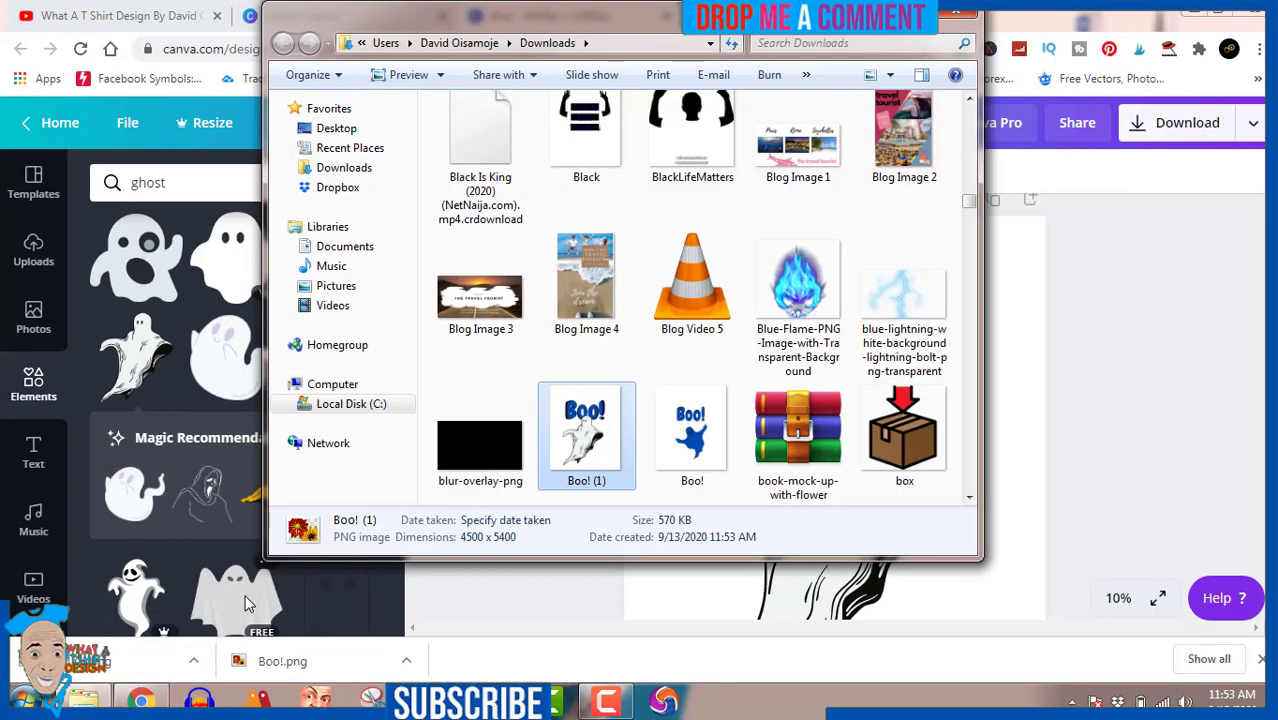
double_click(600, 411)
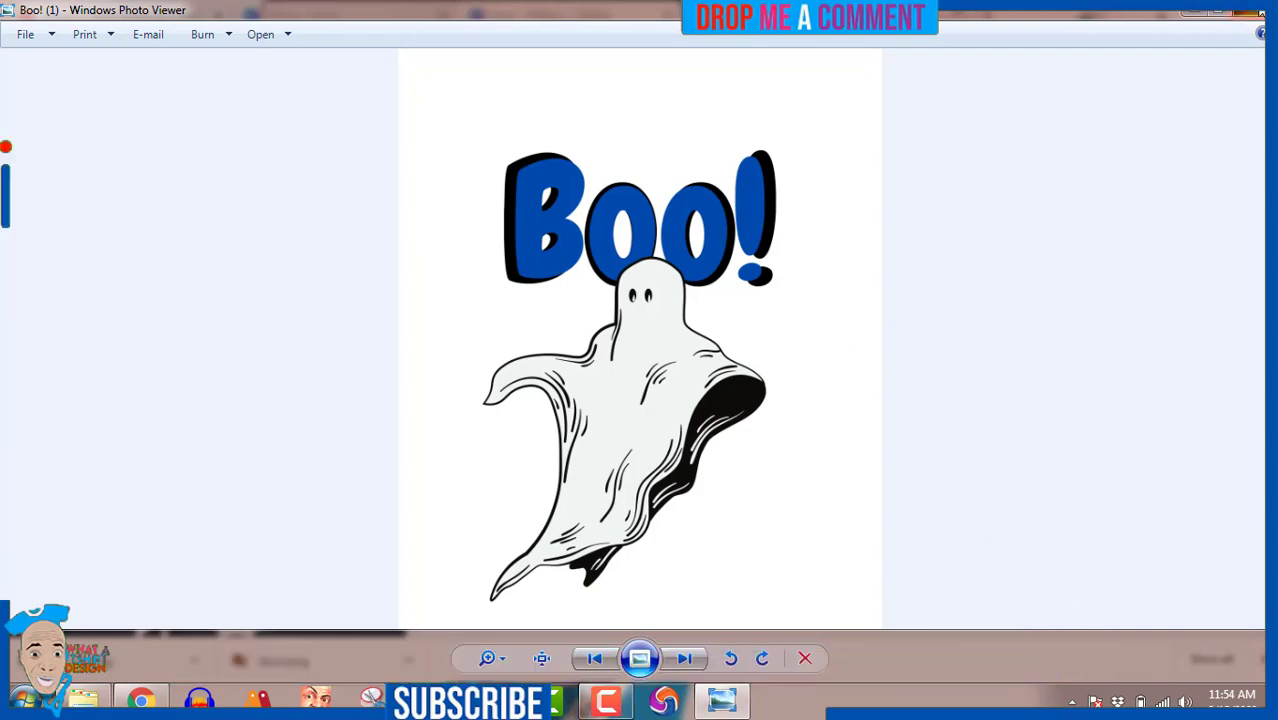
key(alt+F4)
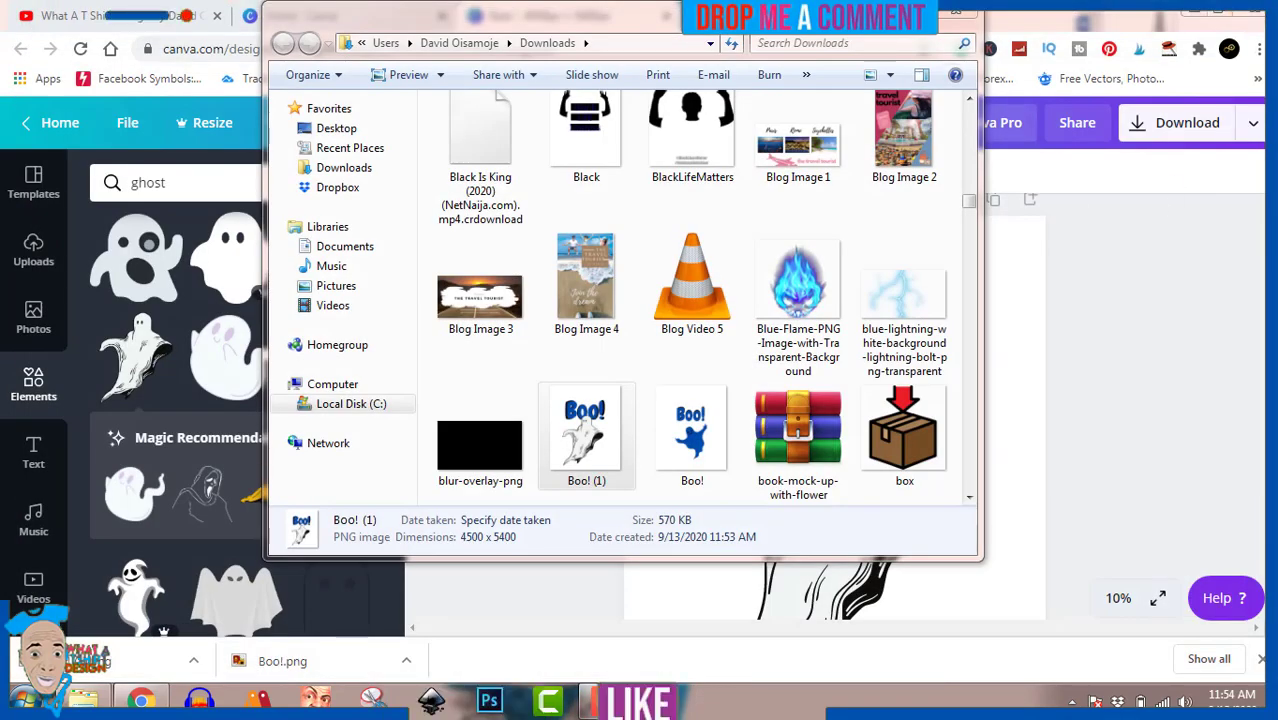
key(alt+F4)
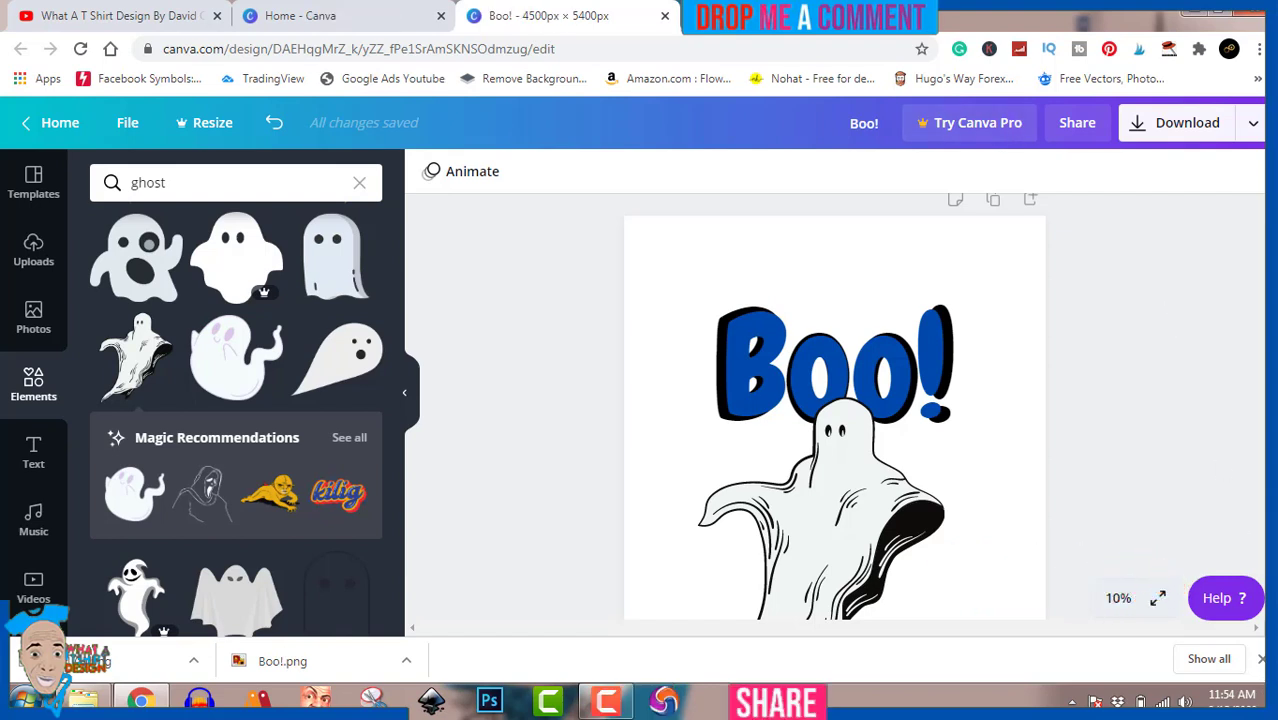
Close Chrome's downloads bar so the Canva editor fills the window.
click(1260, 661)
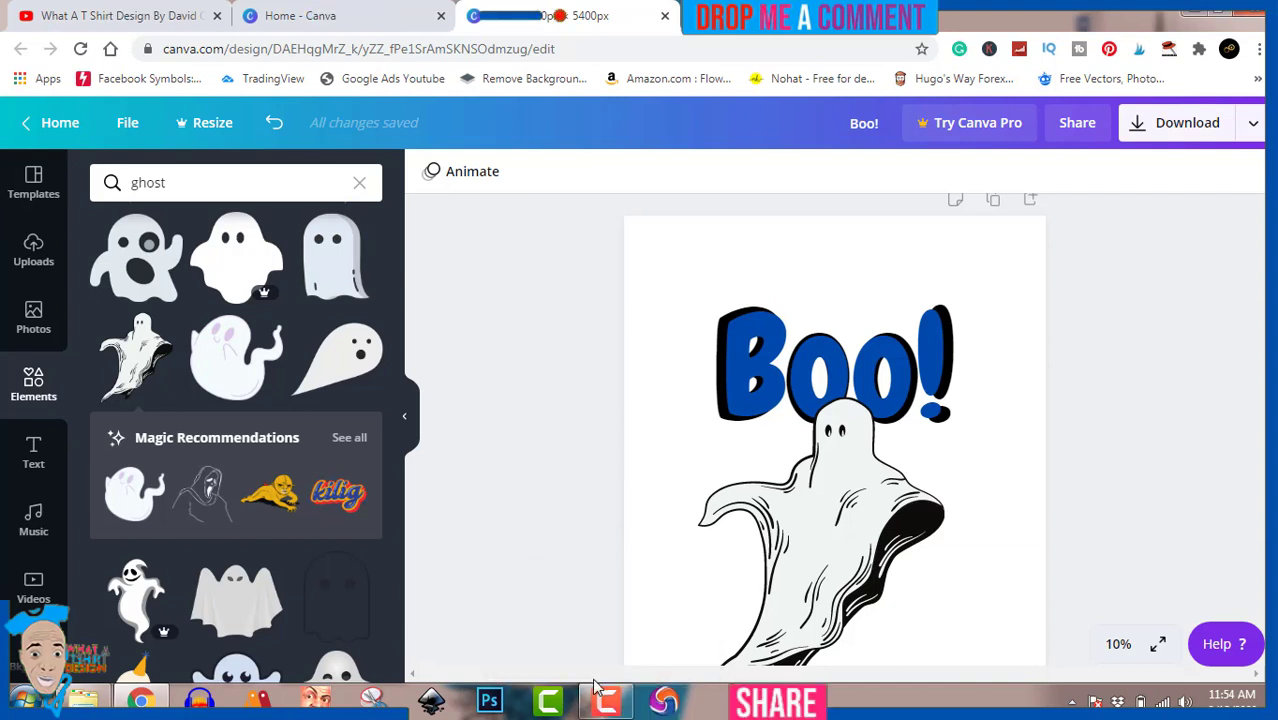
click(606, 703)
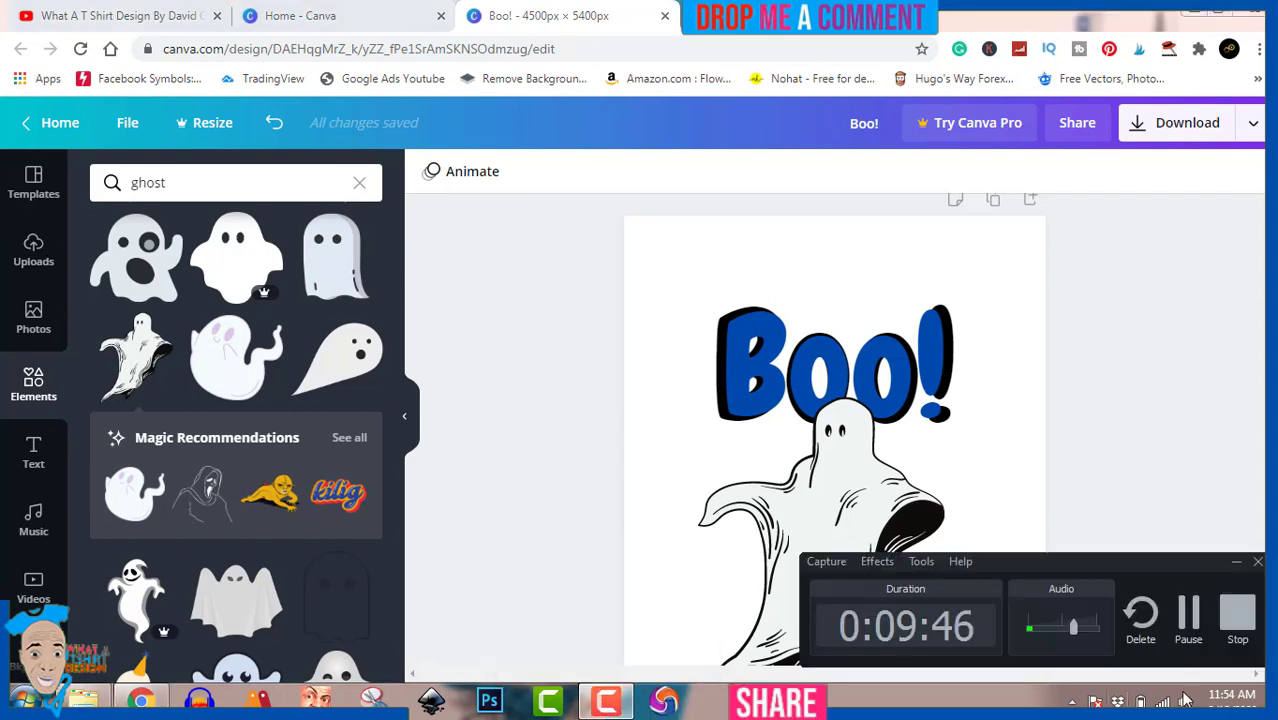